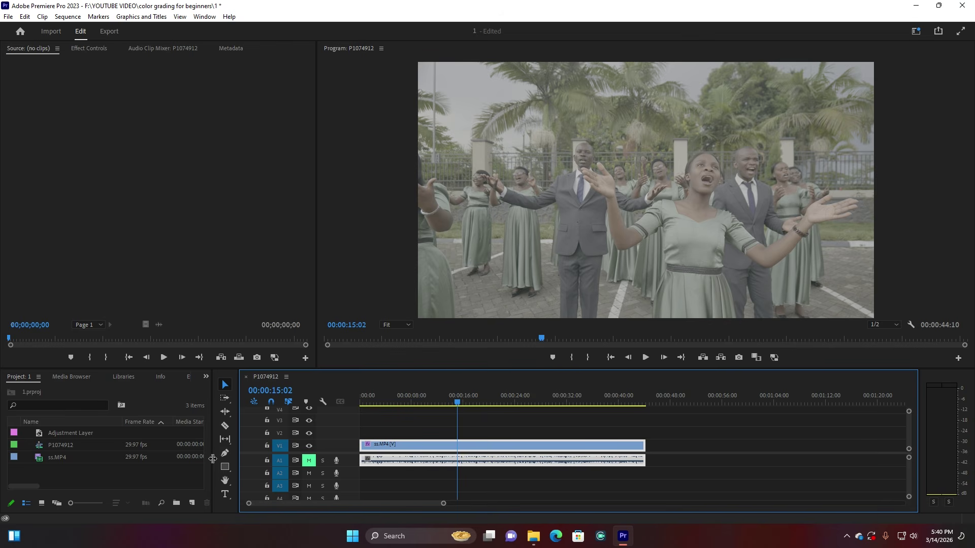
Create a new adjustment layer and place it on V2, covering the full length of the ss.MP4 clip.
{"action": "left_click", "coordinate": [193, 503]}
{"action": "left_click", "coordinate": [245, 436]}
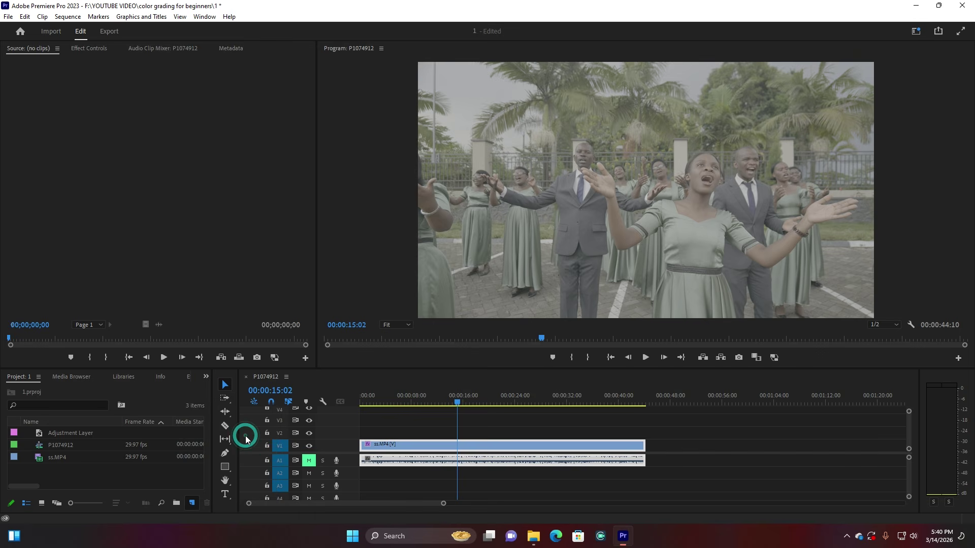
{"action": "left_click", "coordinate": [504, 303]}
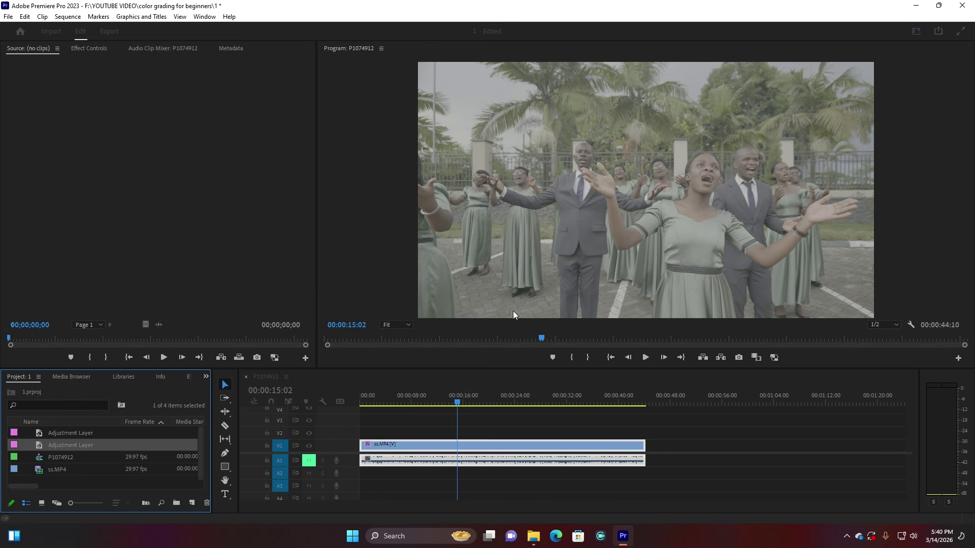
{"action": "left_click_drag", "start_coordinate": [41, 450], "coordinate": [645, 432]}
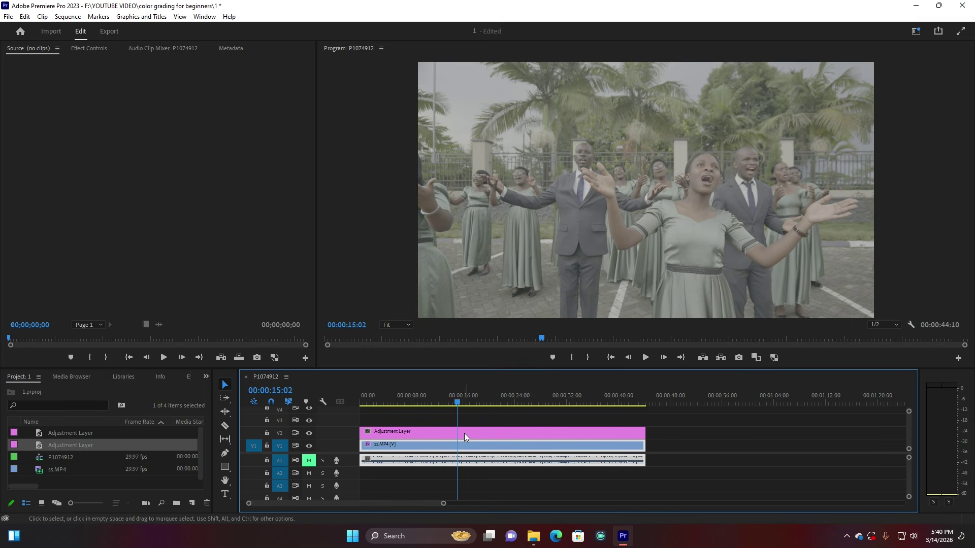
Select the adjustment layer on V2 and switch to the Color workspace.
{"action": "left_click", "coordinate": [451, 436]}
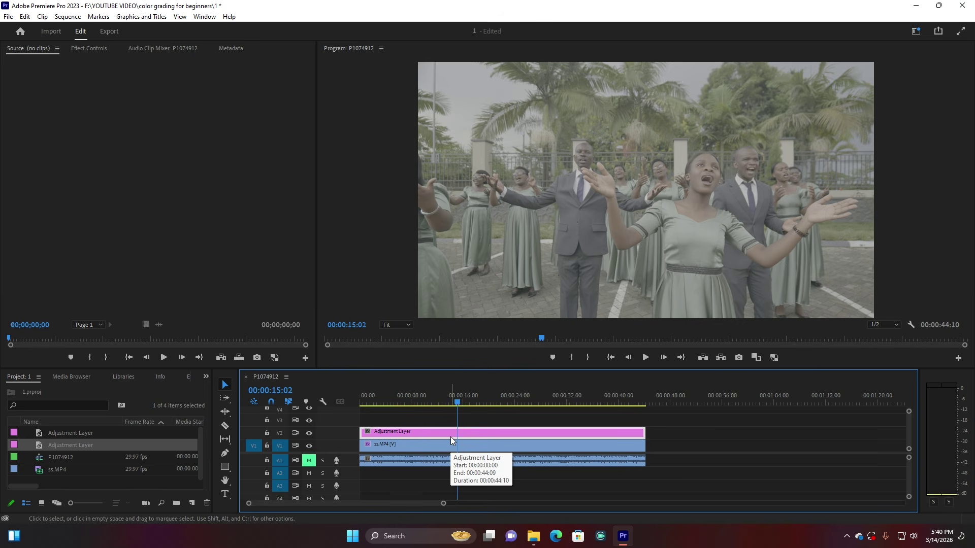
{"action": "left_click", "coordinate": [916, 32]}
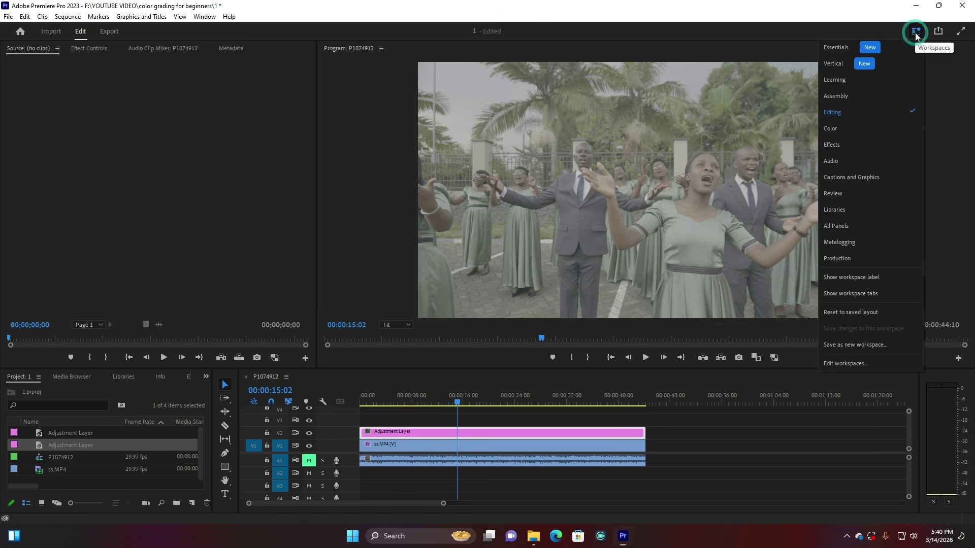
{"action": "left_click", "coordinate": [845, 132]}
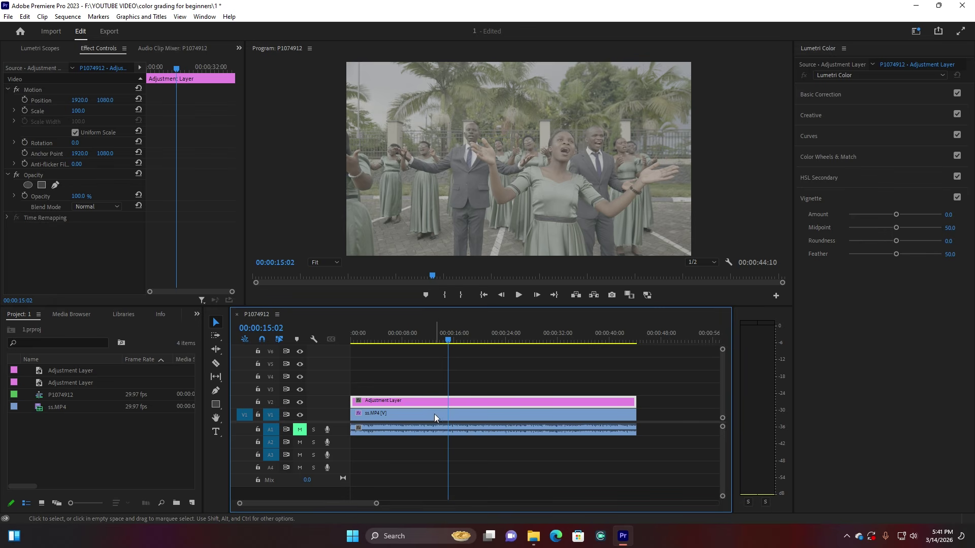
Load the U-PANASONIC-V-LOG-V2-LTR LUT as the Creative look on the V2 adjustment layer.
{"action": "left_click", "coordinate": [825, 94]}
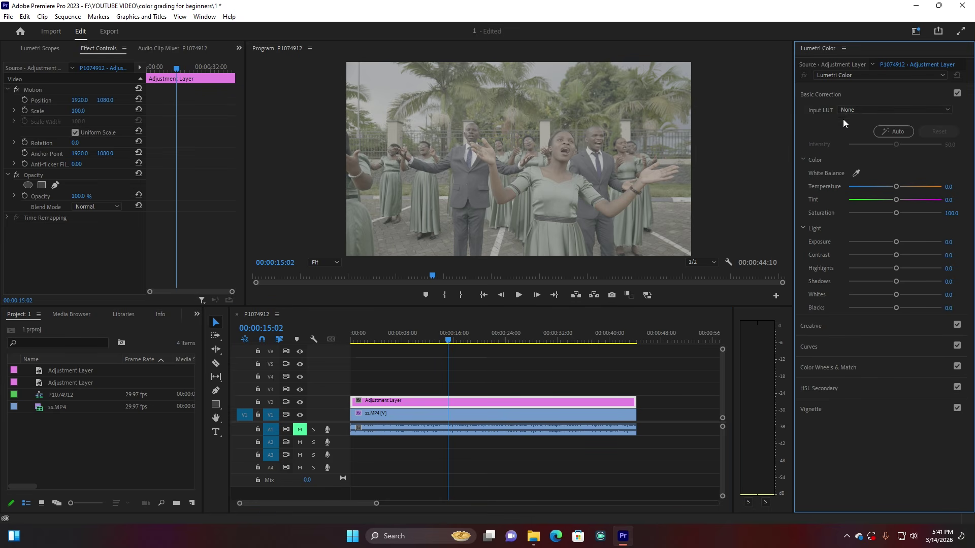
{"action": "left_click", "coordinate": [824, 95]}
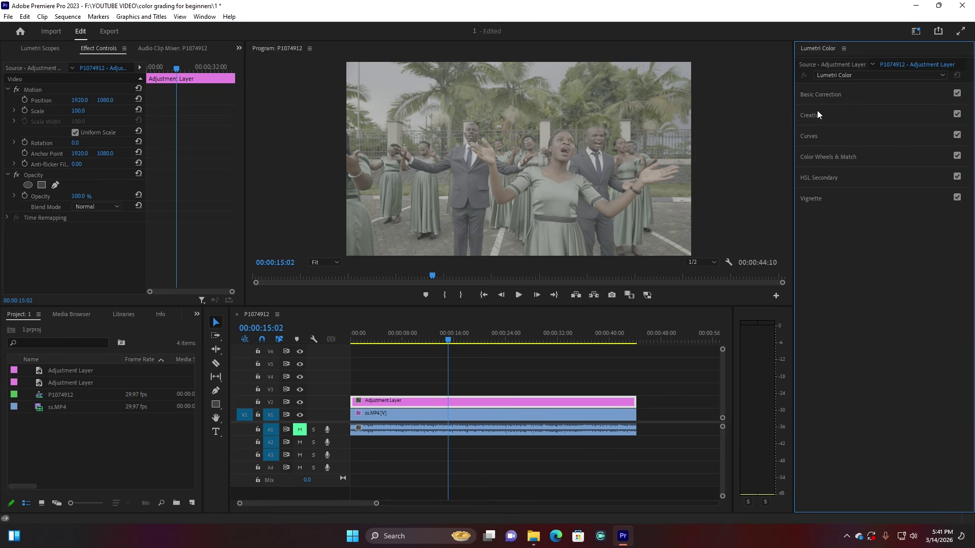
{"action": "left_click", "coordinate": [812, 115]}
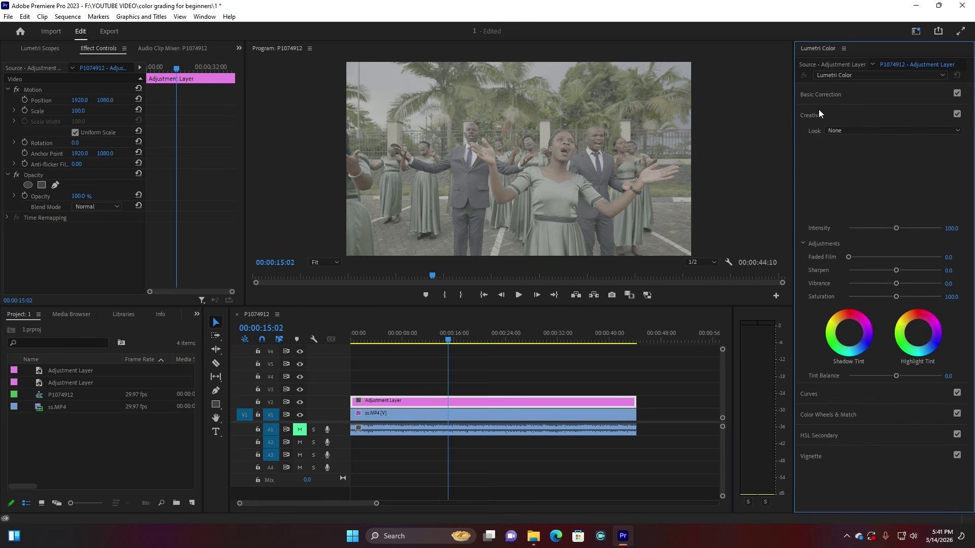
{"action": "left_click", "coordinate": [846, 130]}
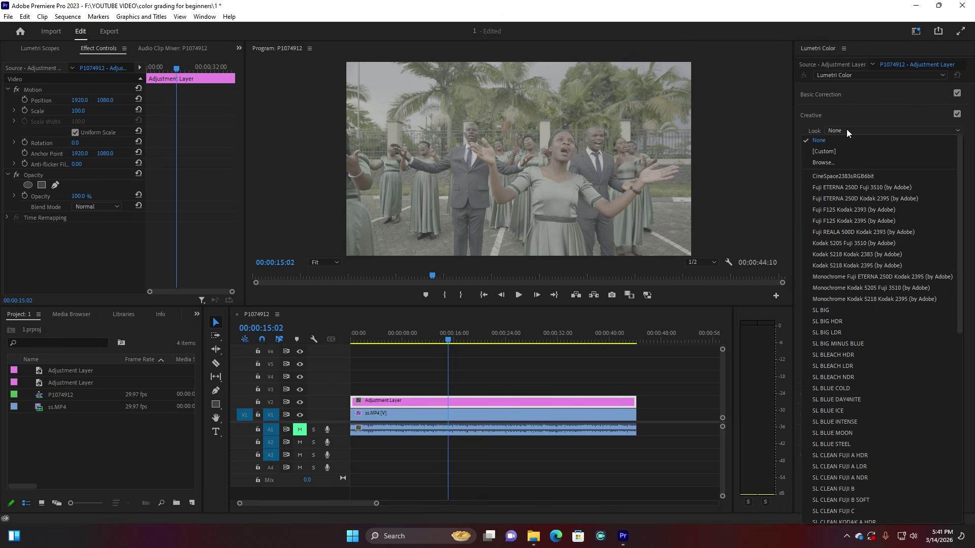
{"action": "left_click", "coordinate": [829, 160]}
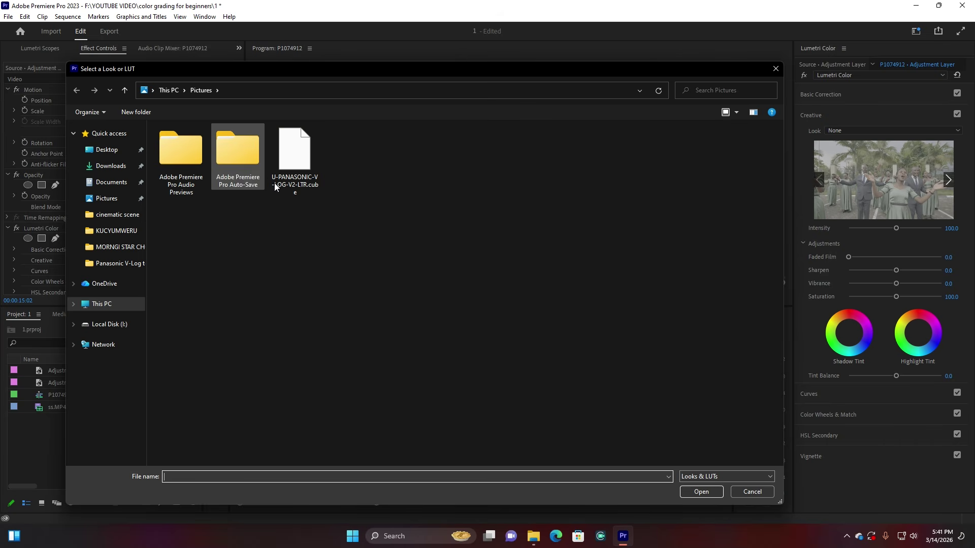
{"action": "double_click", "coordinate": [300, 163]}
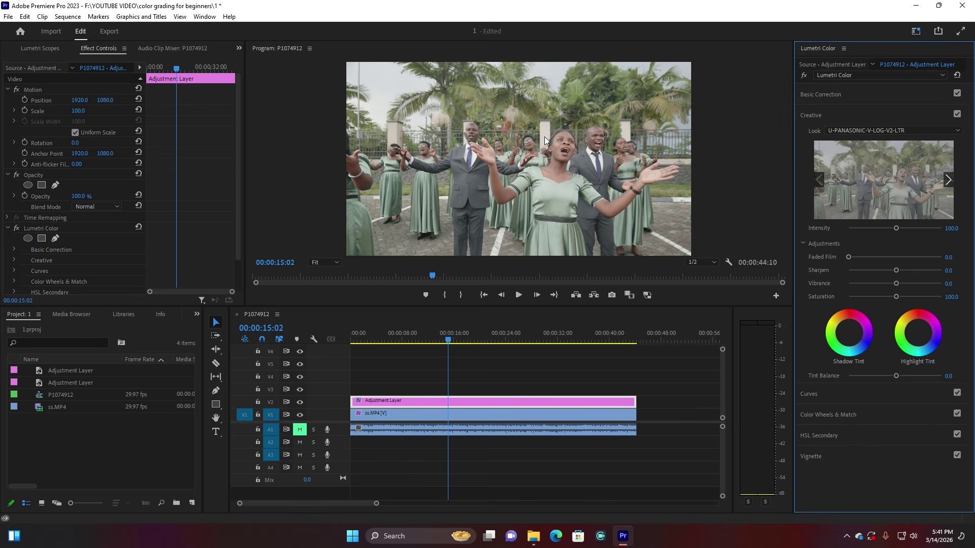
Compare the footage with and without the LUT by turning the V2 track output off and on, and collapse the Creative section.
{"action": "left_click", "coordinate": [300, 402]}
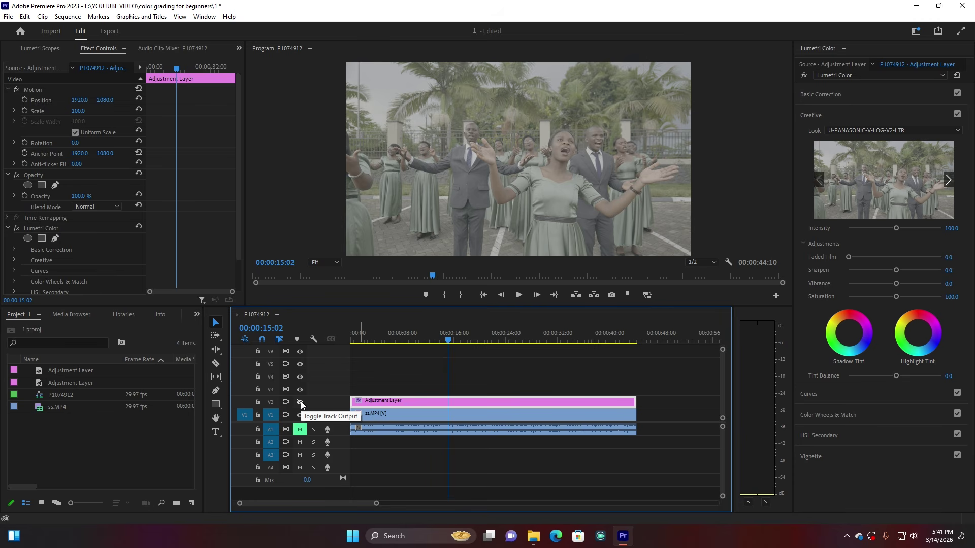
{"action": "left_click", "coordinate": [300, 402]}
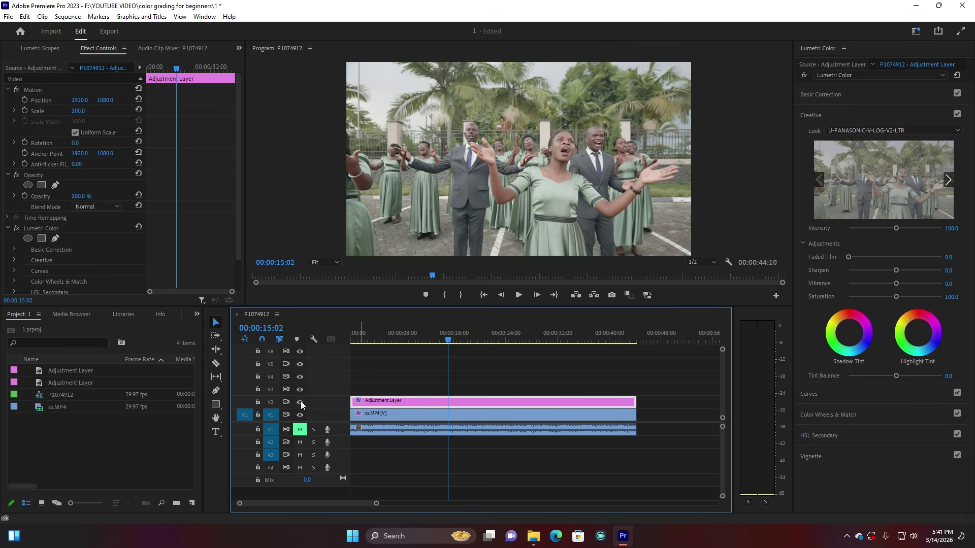
{"action": "left_click", "coordinate": [811, 115]}
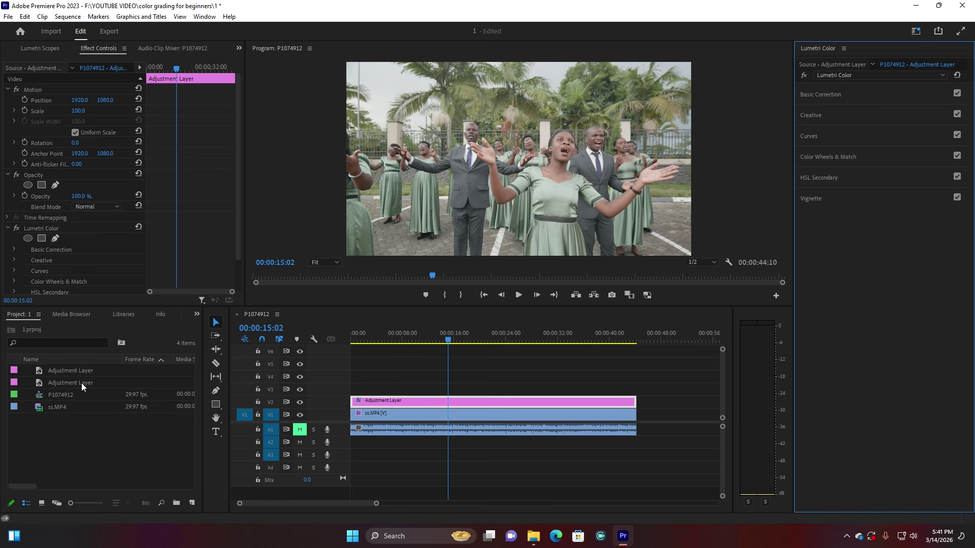
Place an adjustment layer on V3 above the first one, spanning the whole clip, and select it.
{"action": "left_click_drag", "start_coordinate": [59, 386], "coordinate": [635, 390]}
{"action": "left_click", "coordinate": [378, 387]}
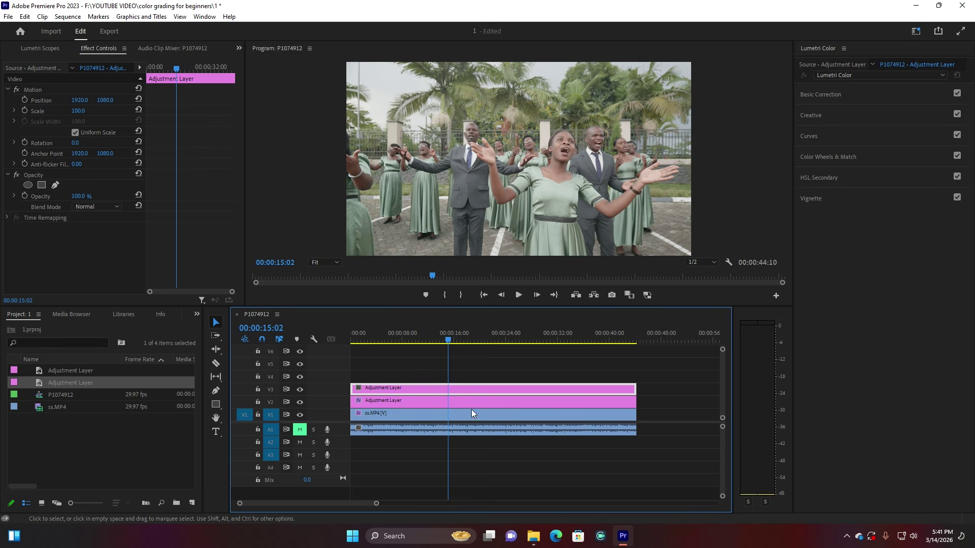
In Basic Correction for the V3 layer, set Temperature 7.6, Tint -3.3, Contrast 53.3 and Highlights -23.9, and preview an earlier frame.
{"action": "left_click", "coordinate": [829, 96]}
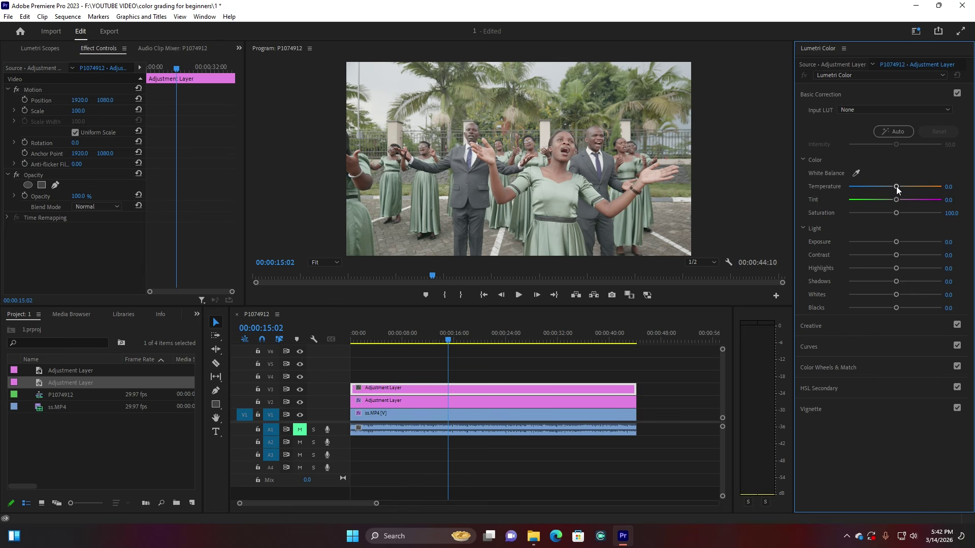
{"action": "left_click_drag", "start_coordinate": [897, 187], "coordinate": [898, 187]}
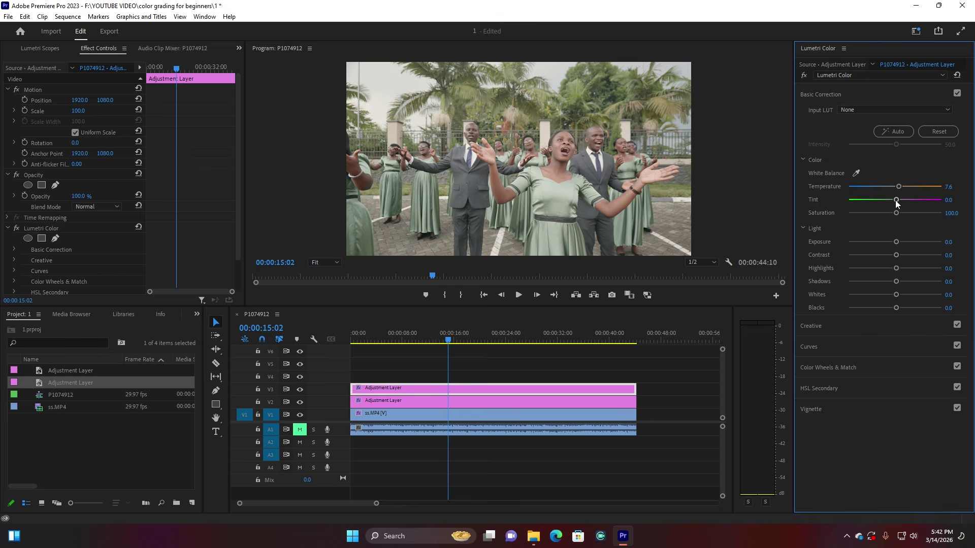
{"action": "left_click_drag", "start_coordinate": [896, 203], "coordinate": [894, 203]}
{"action": "mouse_move", "coordinate": [897, 254]}
{"action": "left_mouse_down"}
{"action": "mouse_move", "coordinate": [870, 253]}
{"action": "mouse_move", "coordinate": [925, 253]}
{"action": "mouse_move", "coordinate": [906, 257]}
{"action": "mouse_move", "coordinate": [916, 256]}
{"action": "left_mouse_up"}
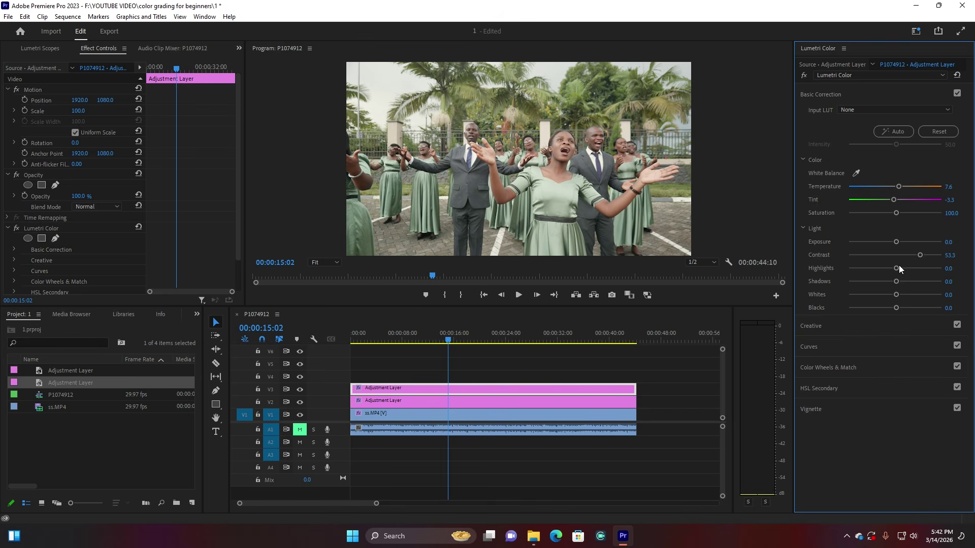
{"action": "left_click_drag", "start_coordinate": [899, 265], "coordinate": [887, 268]}
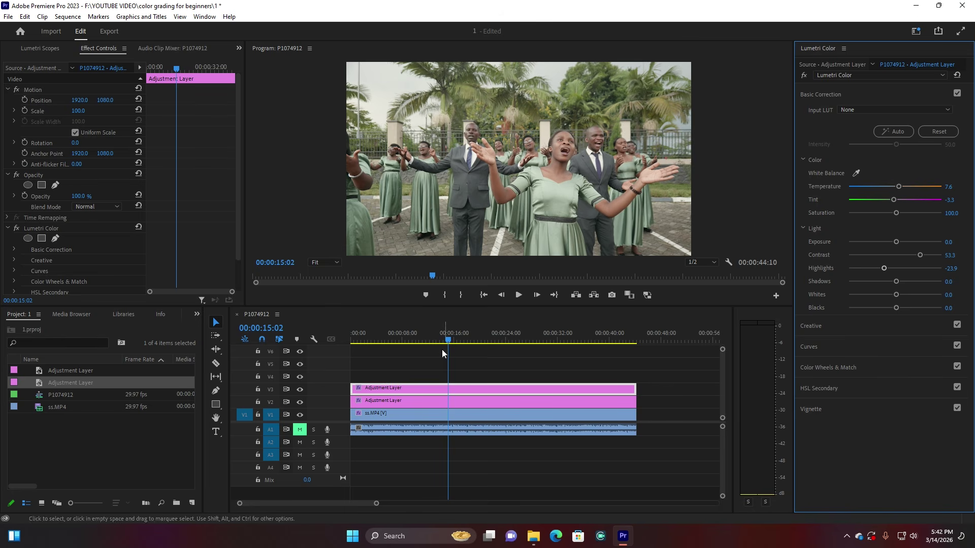
{"action": "left_click_drag", "start_coordinate": [498, 342], "coordinate": [422, 343]}
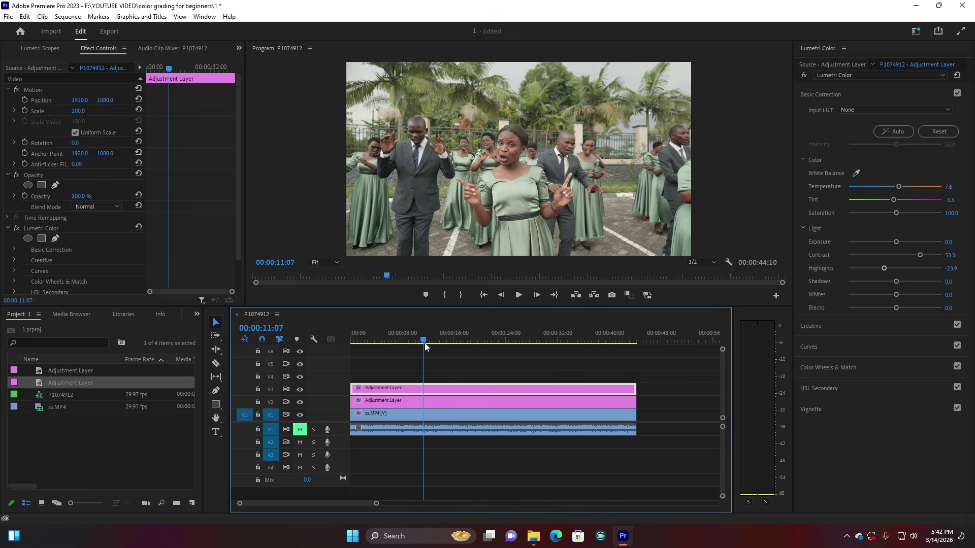
Add shadow and midtone points to the master RGB curve and pull the shadow point down slightly to darken the shadows.
{"action": "left_click", "coordinate": [827, 92]}
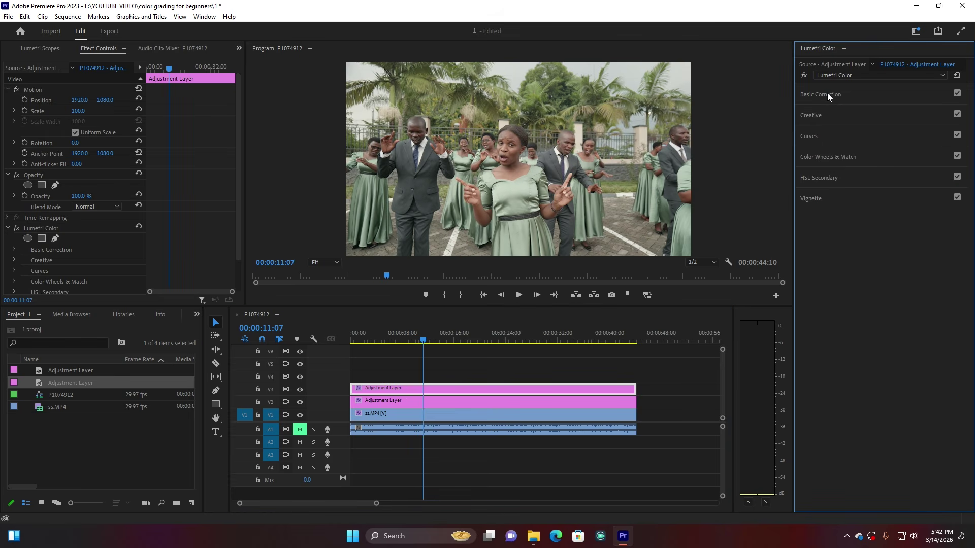
{"action": "left_click", "coordinate": [811, 138]}
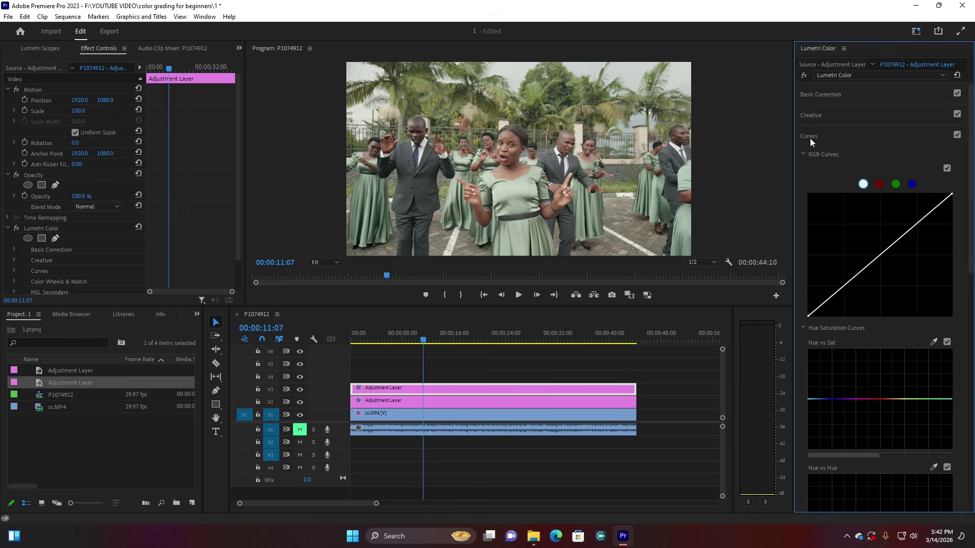
{"action": "left_click", "coordinate": [843, 288]}
{"action": "left_click", "coordinate": [861, 270]}
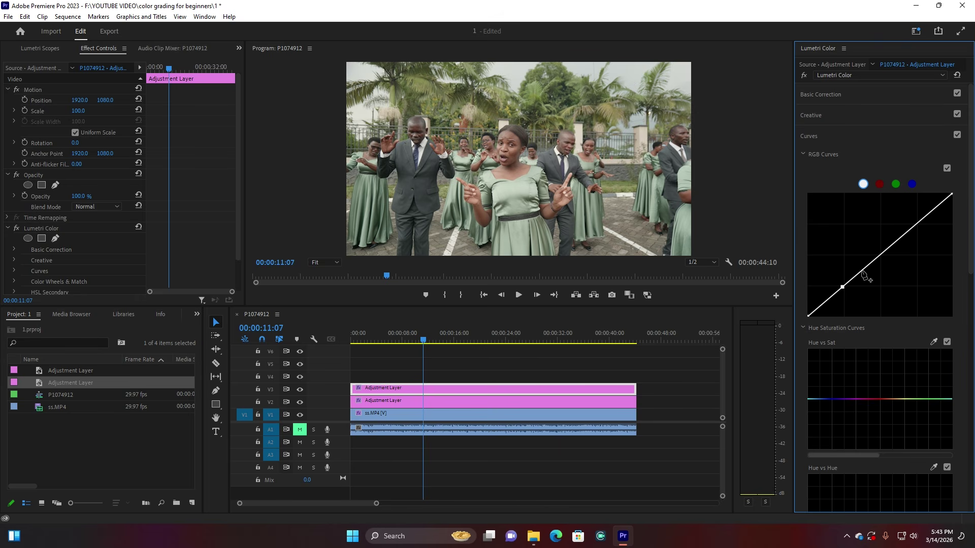
{"action": "left_click", "coordinate": [842, 287]}
{"action": "left_click_drag", "start_coordinate": [841, 287], "coordinate": [839, 296]}
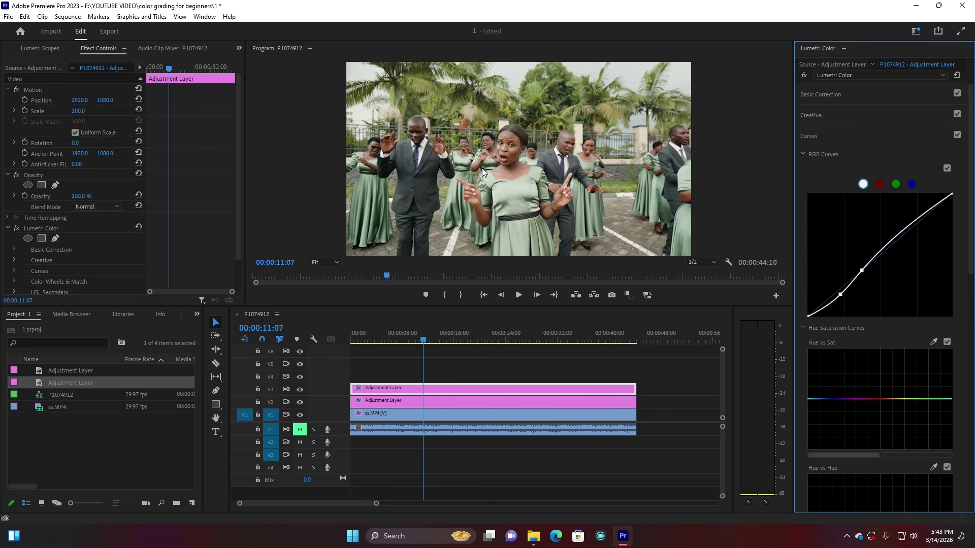
Add a midtone point and a slightly raised highlight point to the red channel curve.
{"action": "left_click", "coordinate": [880, 185]}
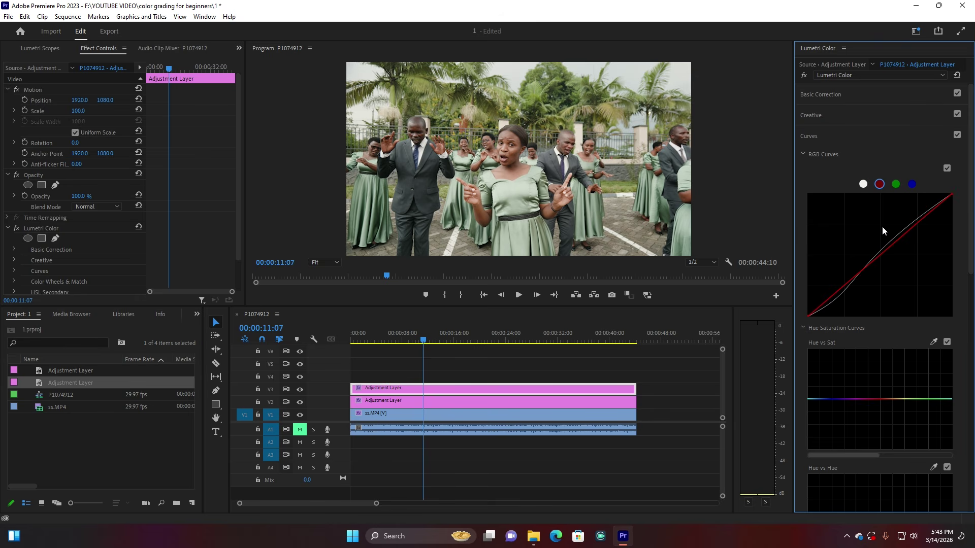
{"action": "left_click", "coordinate": [880, 255]}
{"action": "left_click", "coordinate": [911, 224]}
Add a midtone anchor and a slightly raised highlight point to the green channel curve.
{"action": "left_click", "coordinate": [895, 184]}
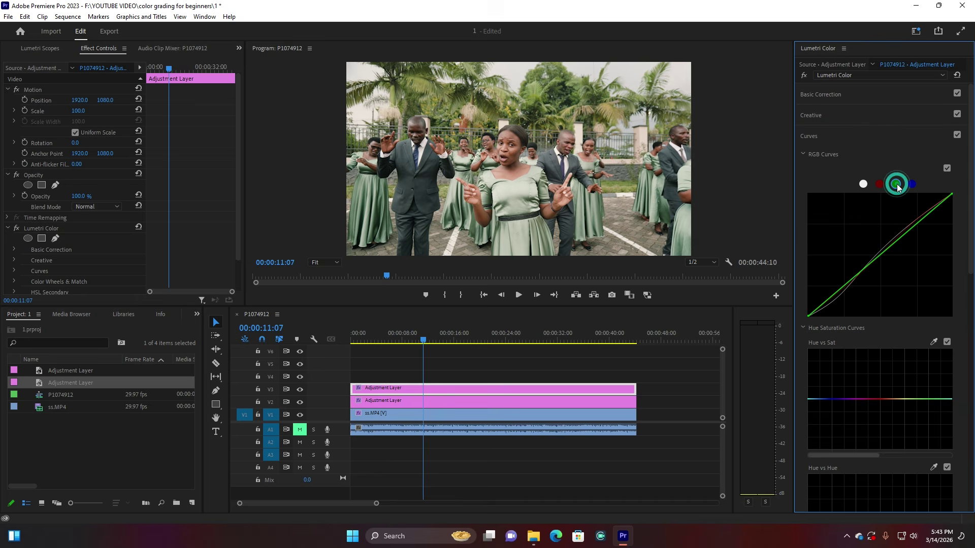
{"action": "left_click", "coordinate": [880, 254]}
{"action": "left_click", "coordinate": [916, 224]}
{"action": "left_click_drag", "start_coordinate": [915, 224], "coordinate": [913, 223]}
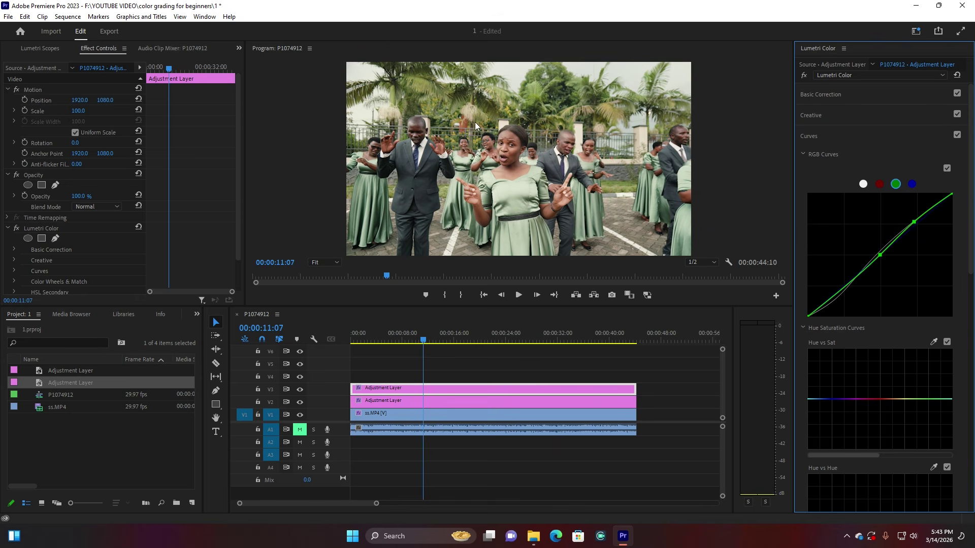
Go to about 00:00:07:28 and toggle the V3 track output off and on to compare the grade.
{"action": "left_click", "coordinate": [404, 339]}
{"action": "left_click", "coordinate": [299, 391]}
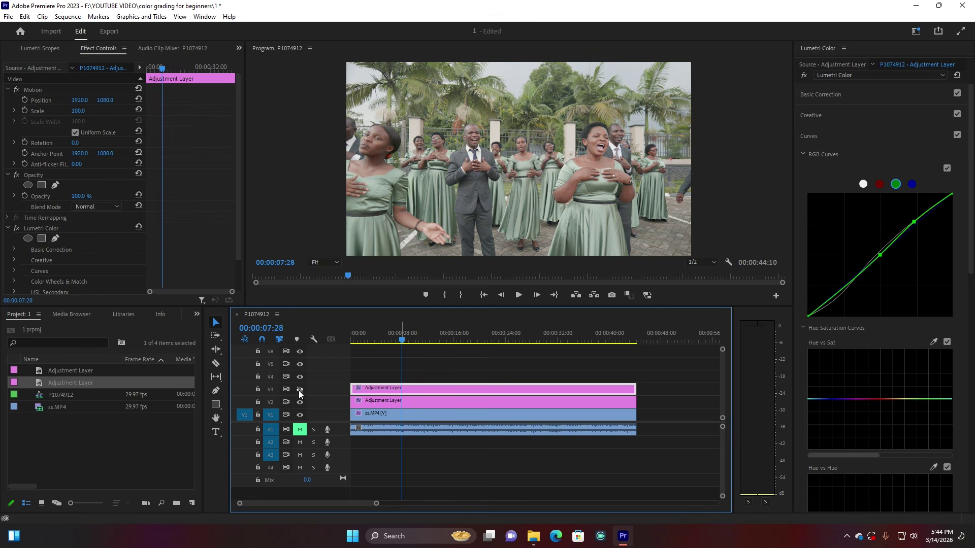
{"action": "left_click", "coordinate": [299, 391]}
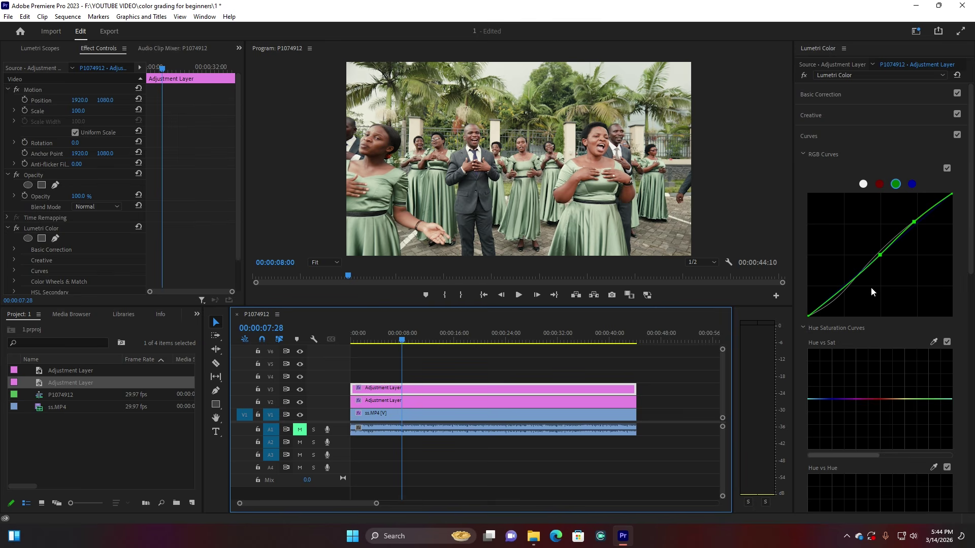
On the Hue vs Sat curve, add anchor points and raise the saturation of orange slightly and of green more strongly.
{"action": "scroll", "coordinate": [831, 221], "scroll_direction": "down", "scroll_amount": 3}
{"action": "scroll", "coordinate": [832, 222], "scroll_direction": "down", "scroll_amount": 3}
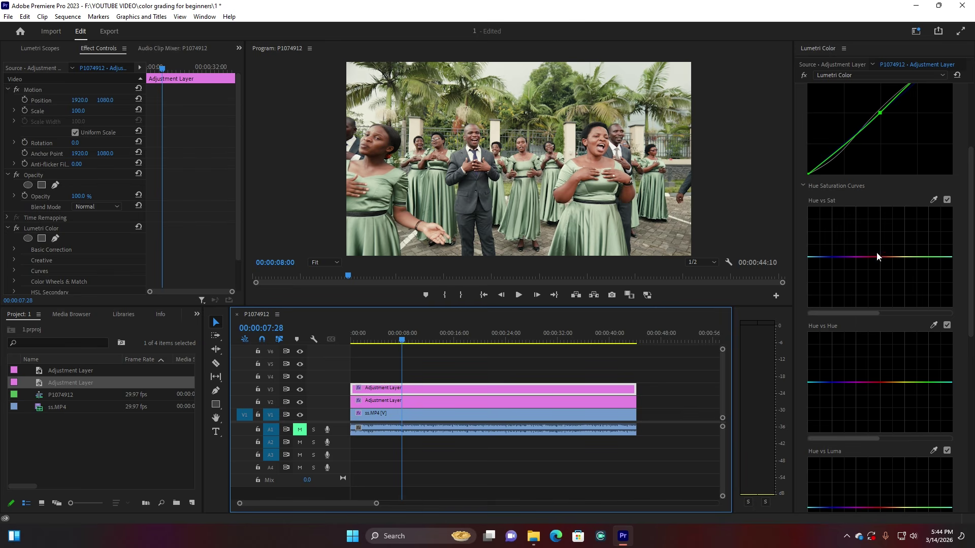
{"action": "left_click", "coordinate": [902, 258]}
{"action": "left_click", "coordinate": [871, 257]}
{"action": "left_click", "coordinate": [886, 257]}
{"action": "left_click_drag", "start_coordinate": [886, 258], "coordinate": [886, 253]}
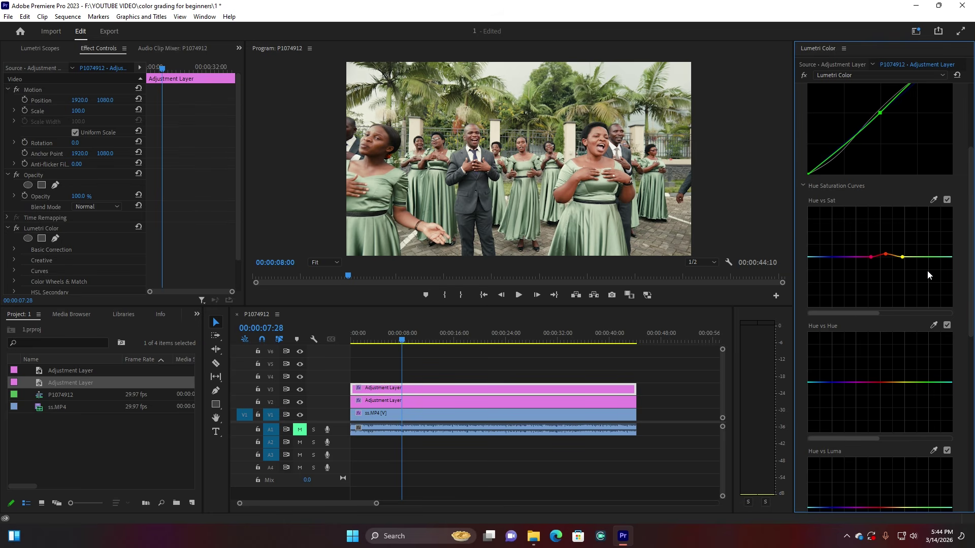
{"action": "left_click", "coordinate": [945, 257]}
{"action": "left_click_drag", "start_coordinate": [917, 257], "coordinate": [925, 246]}
Add six points along the Hue vs Hue curve from blue to cyan and raise the green point slightly.
{"action": "scroll", "coordinate": [881, 271], "scroll_direction": "down", "scroll_amount": 1}
{"action": "scroll", "coordinate": [881, 271], "scroll_direction": "down", "scroll_amount": 2}
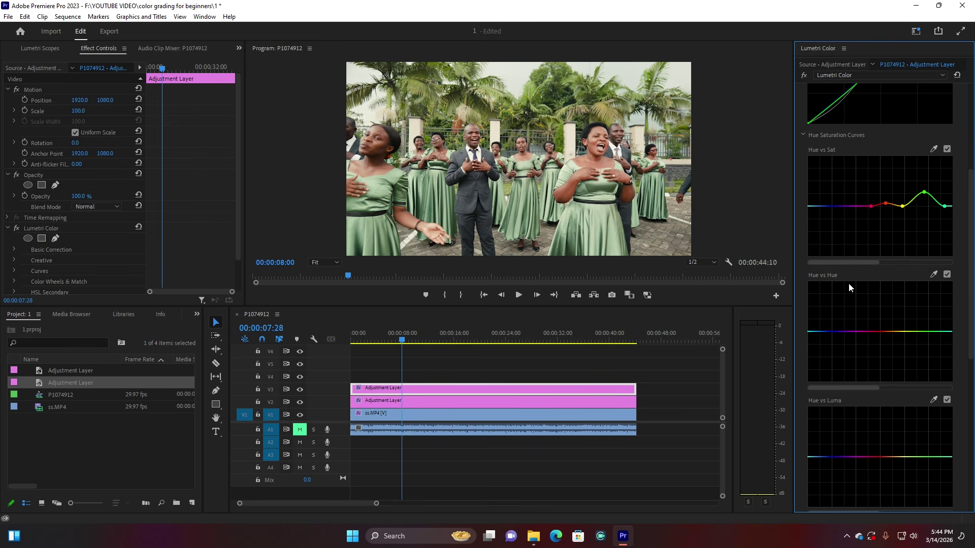
{"action": "left_click", "coordinate": [831, 332]}
{"action": "left_click", "coordinate": [857, 332]}
{"action": "left_click", "coordinate": [880, 331]}
{"action": "left_click", "coordinate": [903, 332]}
{"action": "left_click", "coordinate": [929, 332]}
{"action": "left_click", "coordinate": [951, 331]}
{"action": "left_click_drag", "start_coordinate": [928, 332], "coordinate": [932, 329]}
{"action": "mouse_move", "coordinate": [932, 324]}
{"action": "left_mouse_down"}
{"action": "mouse_move", "coordinate": [929, 344]}
{"action": "mouse_move", "coordinate": [928, 327]}
{"action": "left_mouse_up"}
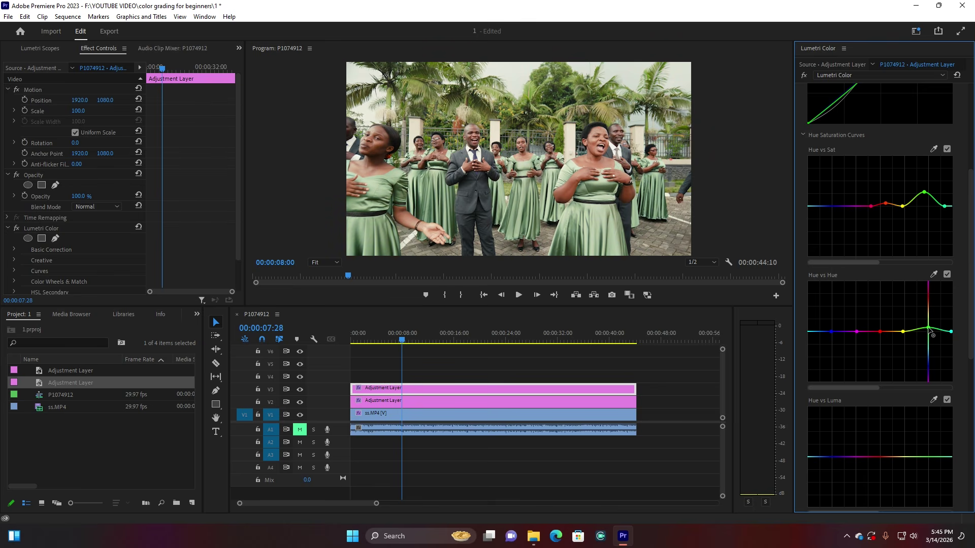
Add an orange anchor to the Hue vs Hue curve, lower the yellow point slightly and pull the blue point down strongly.
{"action": "left_click", "coordinate": [893, 331]}
{"action": "left_click_drag", "start_coordinate": [903, 332], "coordinate": [904, 335]}
{"action": "left_click_drag", "start_coordinate": [831, 331], "coordinate": [833, 357]}
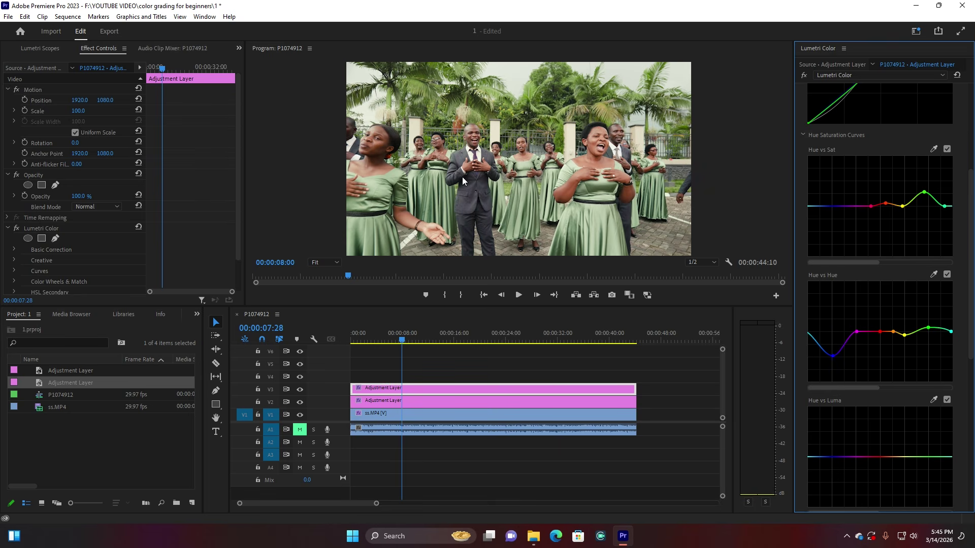
On the Hue vs Hue curve, raise the blue point moderately above the baseline and leave the orange point near it.
{"action": "left_click_drag", "start_coordinate": [832, 356], "coordinate": [832, 321]}
{"action": "left_click_drag", "start_coordinate": [832, 322], "coordinate": [830, 320]}
{"action": "left_click_drag", "start_coordinate": [894, 334], "coordinate": [893, 333]}
On the Hue vs Luma curve, anchor yellow and red, then add green and magenta points and lower both slightly.
{"action": "scroll", "coordinate": [892, 290], "scroll_direction": "down", "scroll_amount": 3}
{"action": "scroll", "coordinate": [892, 291], "scroll_direction": "down", "scroll_amount": 5}
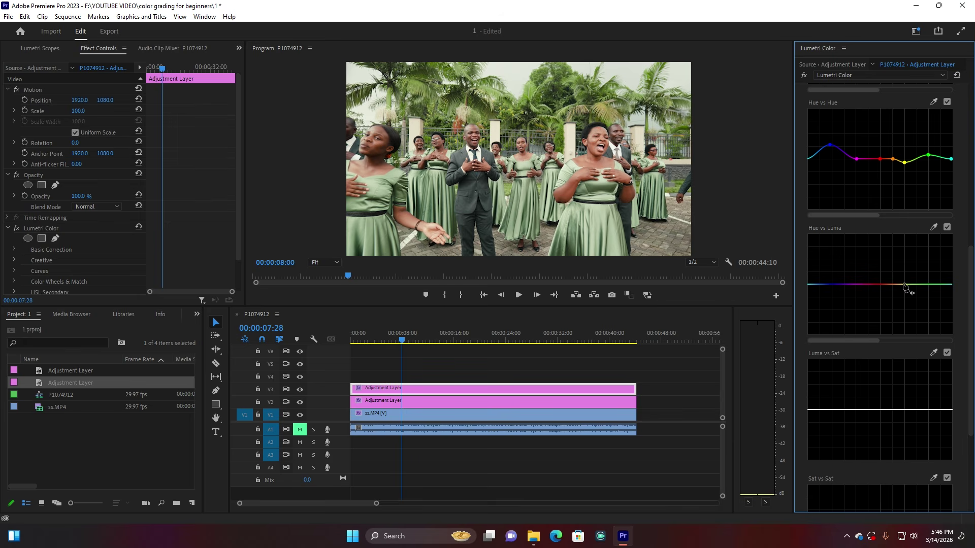
{"action": "left_click", "coordinate": [903, 284]}
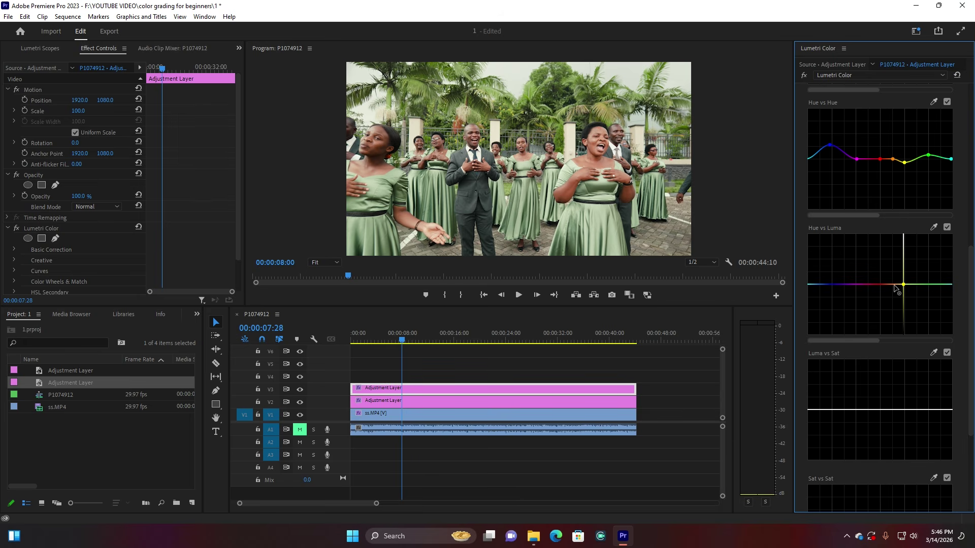
{"action": "left_click", "coordinate": [869, 284]}
{"action": "left_click_drag", "start_coordinate": [929, 284], "coordinate": [928, 292]}
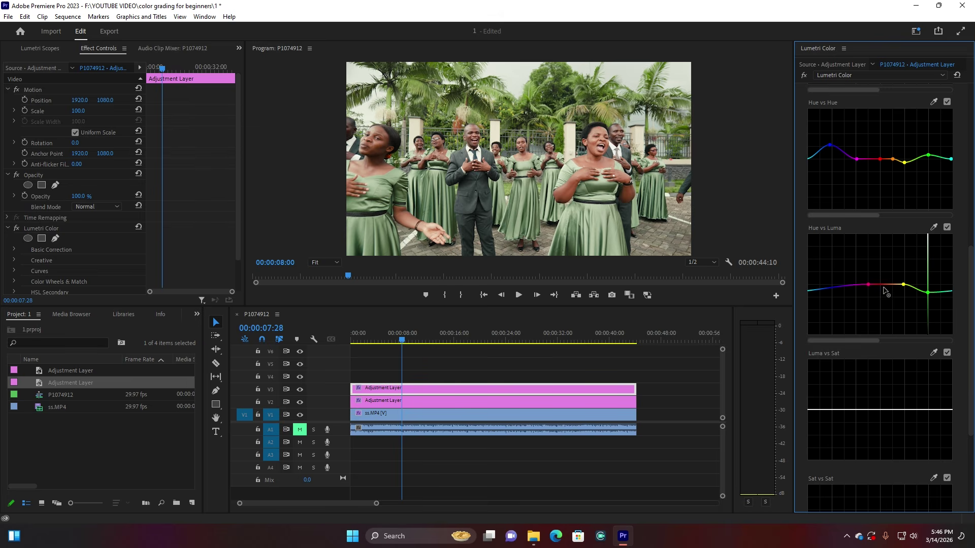
{"action": "left_click", "coordinate": [850, 286]}
{"action": "left_click_drag", "start_coordinate": [851, 288], "coordinate": [855, 294]}
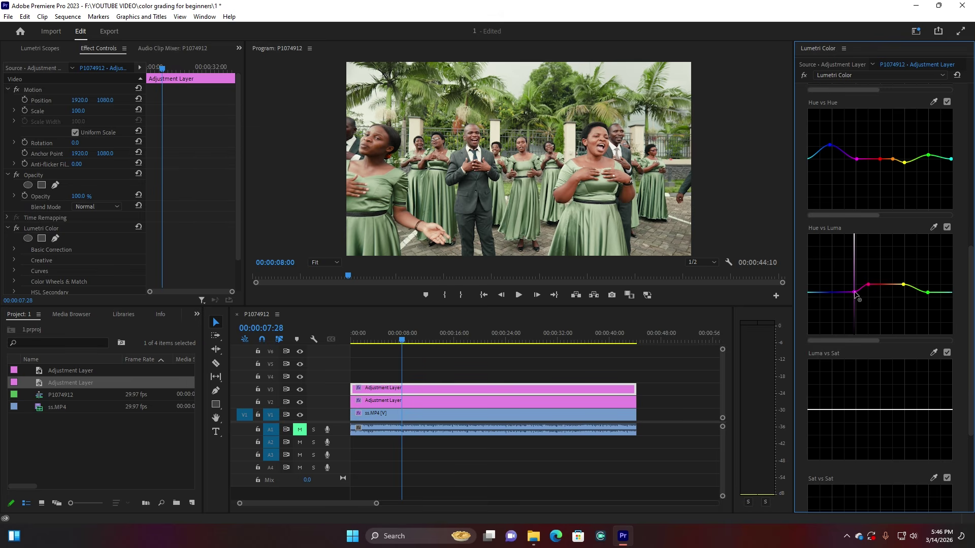
Go to 00:00:14:25 and, on the Luma vs Sat curve, anchor the midpoint and slightly lower the saturation of the brightest tones.
{"action": "left_click", "coordinate": [367, 341]}
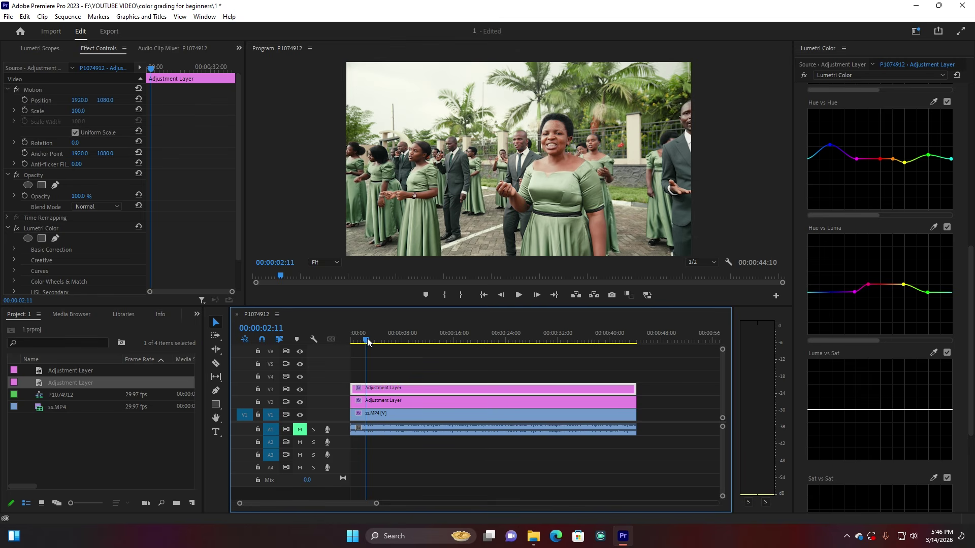
{"action": "left_click", "coordinate": [411, 340]}
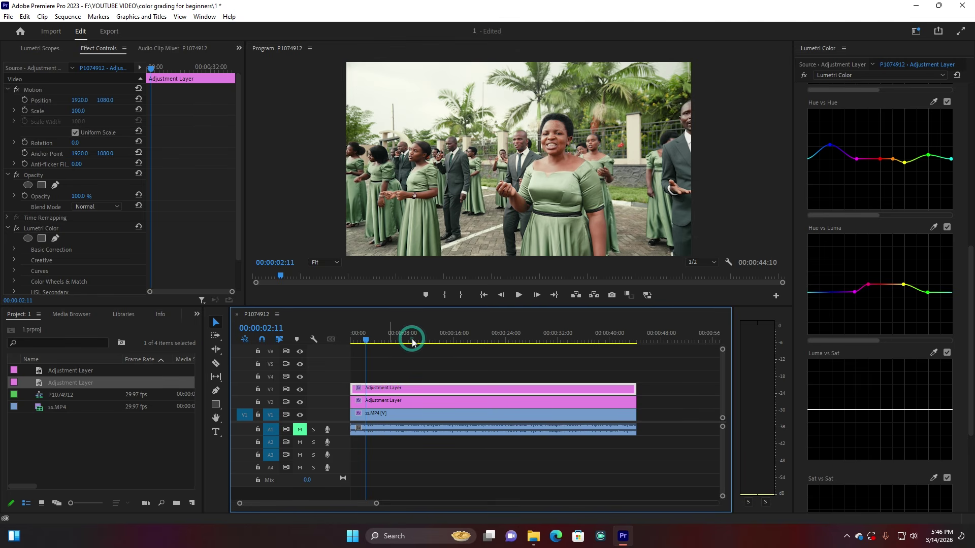
{"action": "left_click", "coordinate": [447, 341]}
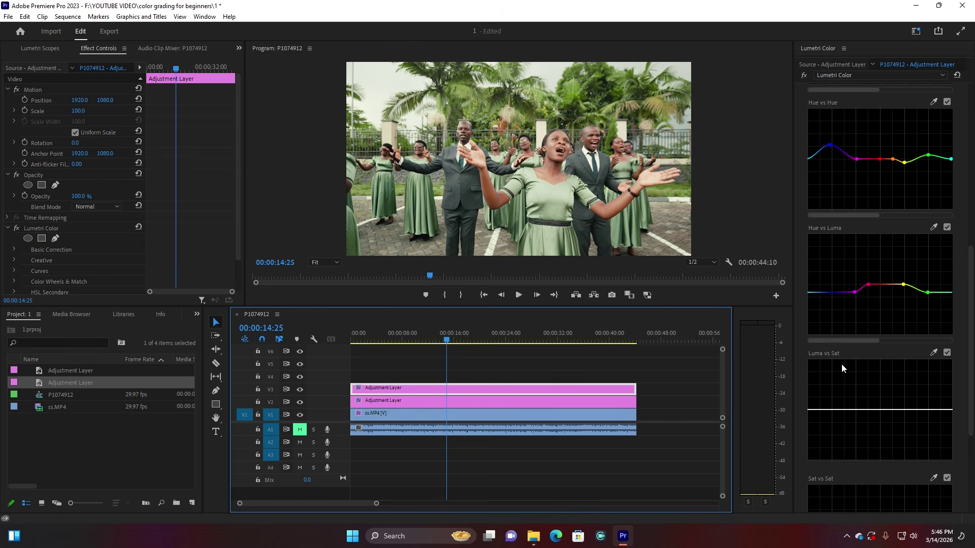
{"action": "left_click", "coordinate": [880, 409]}
{"action": "left_click_drag", "start_coordinate": [942, 410], "coordinate": [943, 418]}
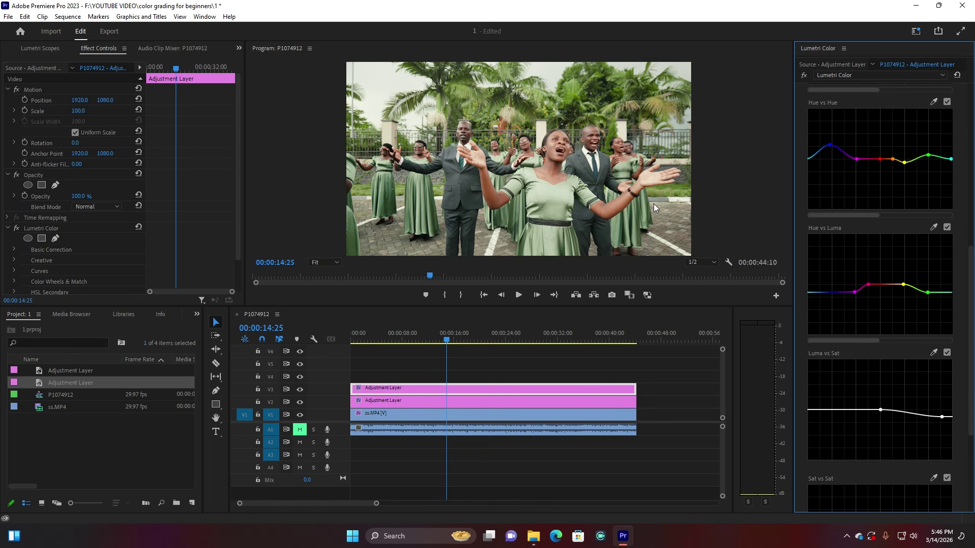
Switch from Curves to Color Wheels & Match and nudge the Midtones wheel slightly toward red.
{"action": "scroll", "coordinate": [800, 187], "scroll_direction": "up", "scroll_amount": 6}
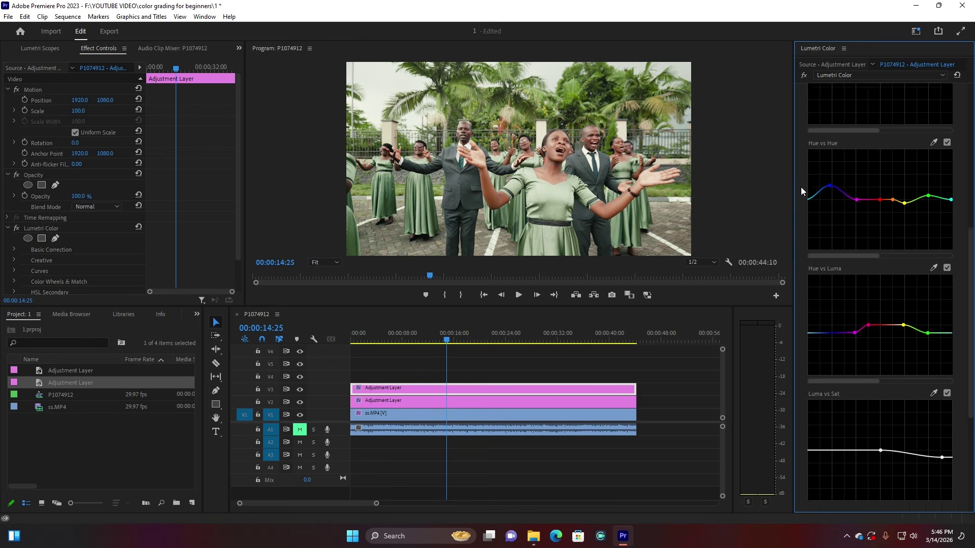
{"action": "scroll", "coordinate": [801, 163], "scroll_direction": "up", "scroll_amount": 3}
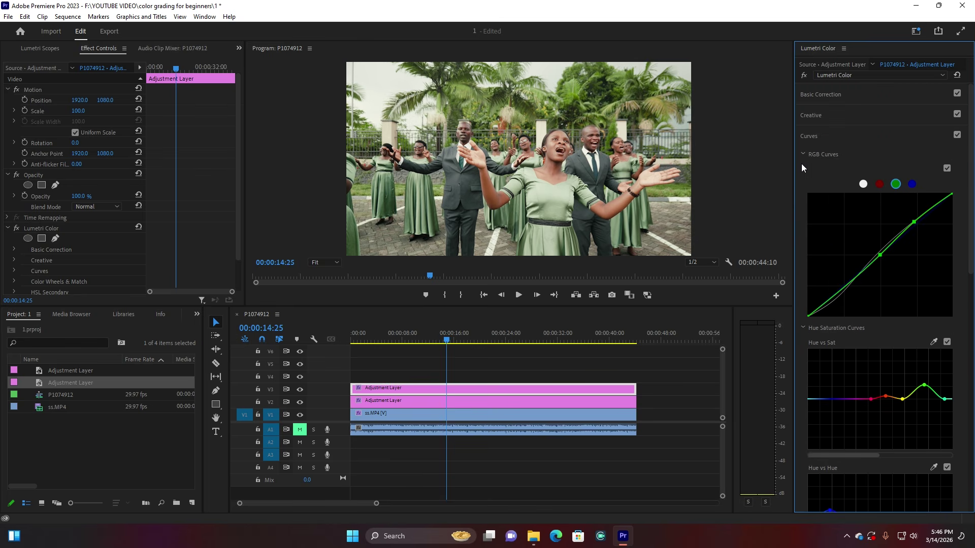
{"action": "left_click", "coordinate": [811, 136]}
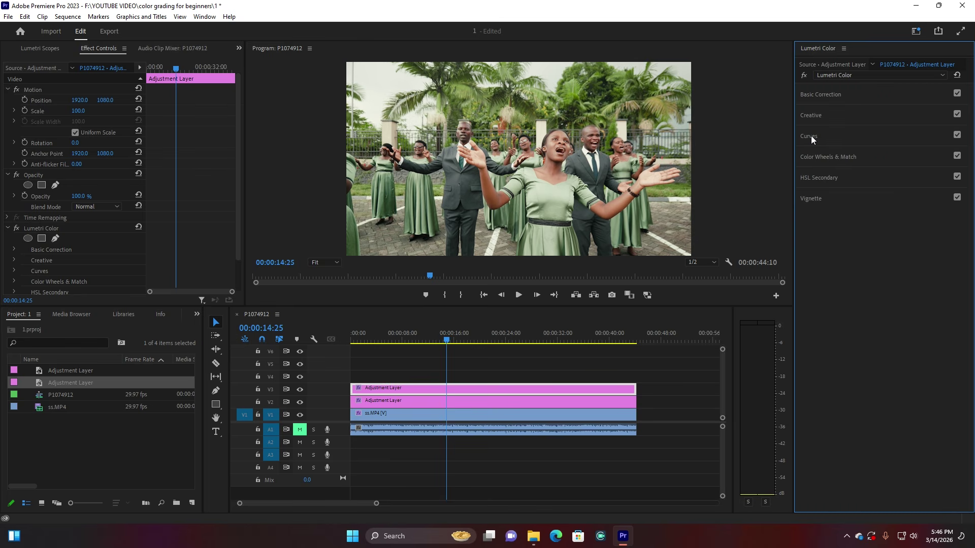
{"action": "left_click", "coordinate": [832, 157]}
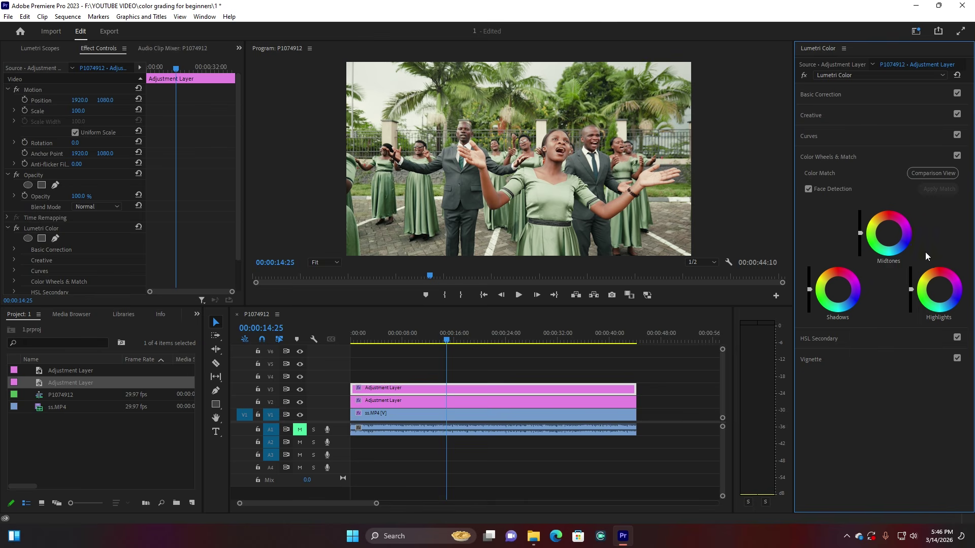
{"action": "left_click", "coordinate": [889, 236]}
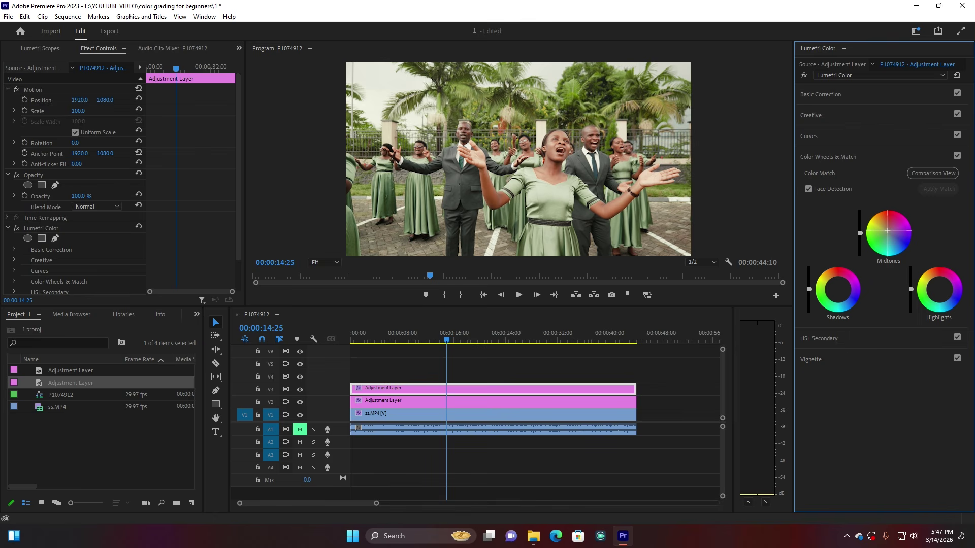
At 00:00:29:01, lower the Shadows level slightly and nudge the Highlights wheel slightly toward green.
{"action": "left_click", "coordinate": [540, 340]}
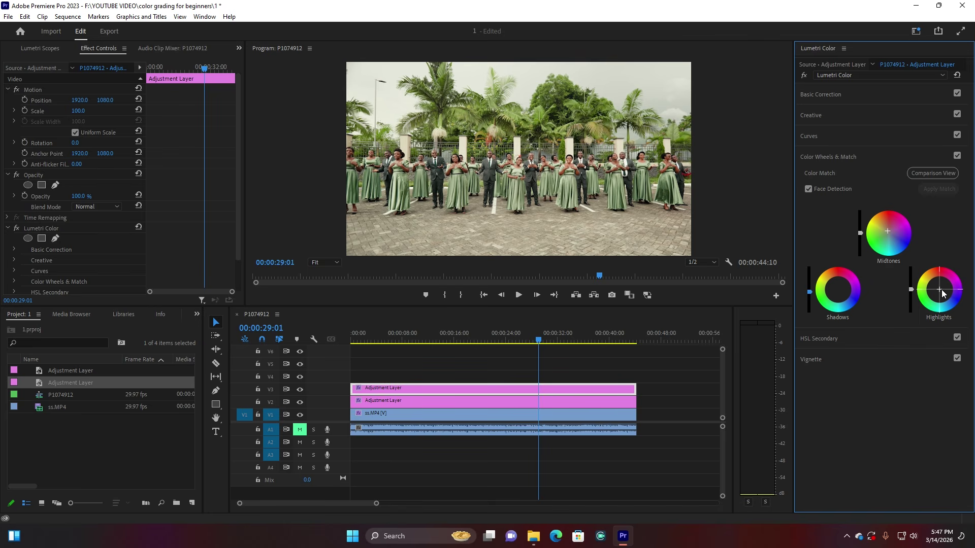
{"action": "left_click_drag", "start_coordinate": [942, 293], "coordinate": [939, 292]}
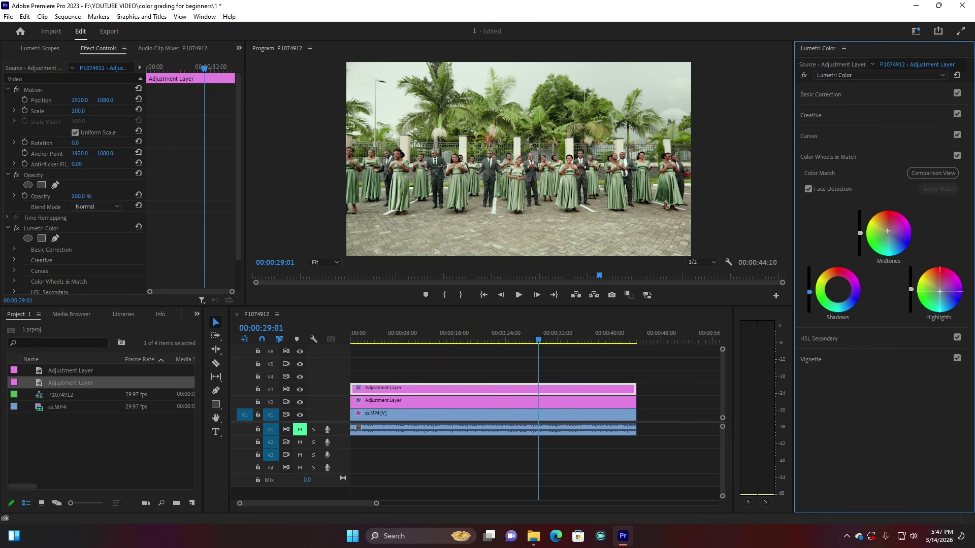
{"action": "left_click_drag", "start_coordinate": [940, 291], "coordinate": [938, 291]}
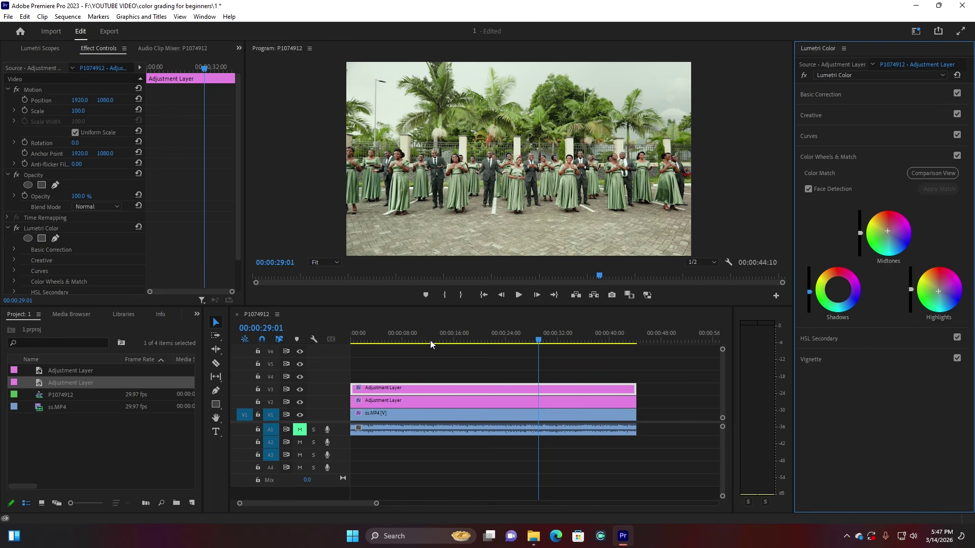
Check the grade at 00:00:07:09 and 00:00:03:23, toggling the V3 track output off and on to compare.
{"action": "left_click", "coordinate": [398, 338]}
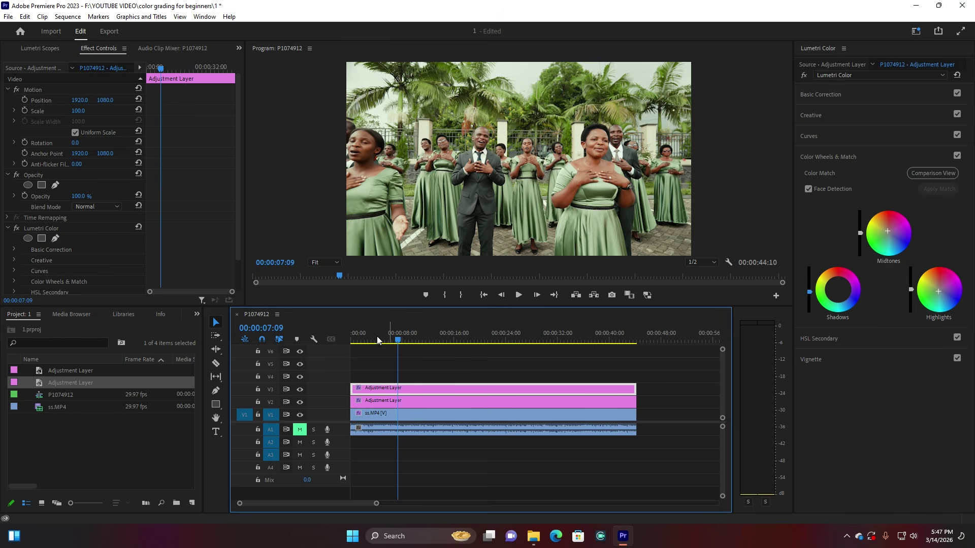
{"action": "left_click", "coordinate": [375, 339]}
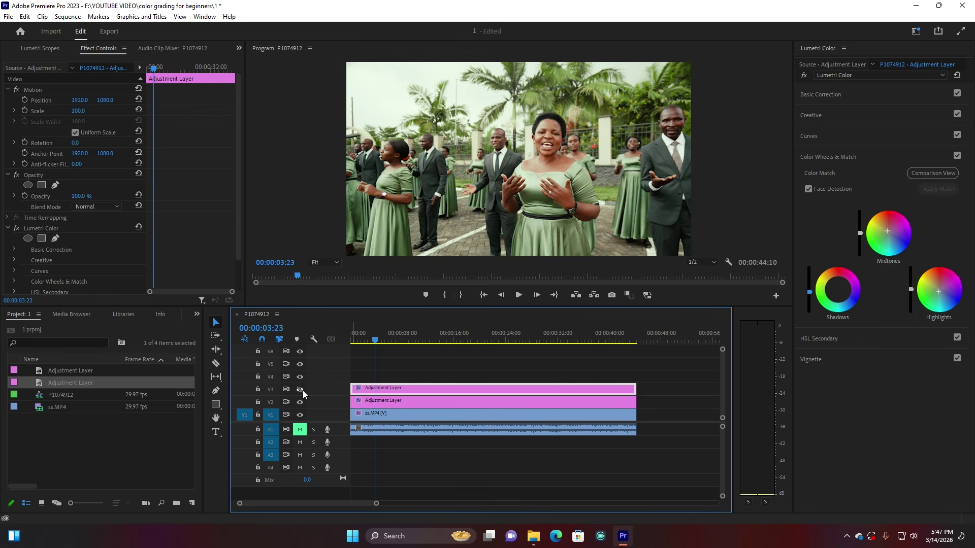
{"action": "left_click", "coordinate": [303, 392]}
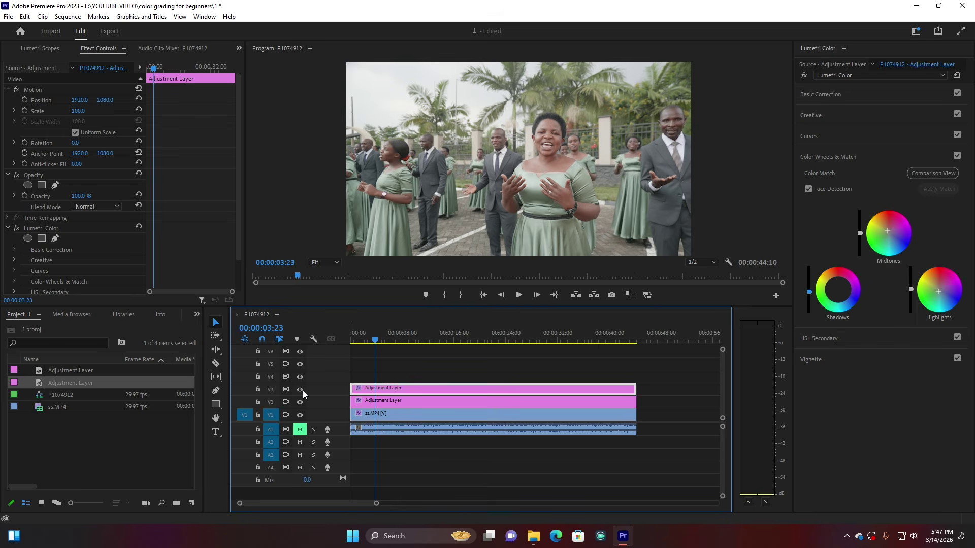
{"action": "left_click", "coordinate": [300, 390]}
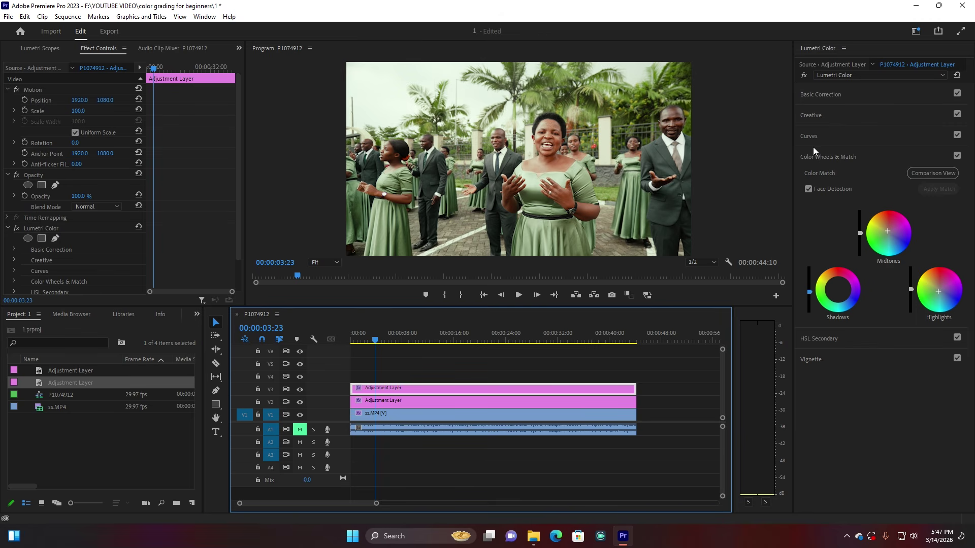
In HSL Secondary, set the key color to red and enable the Color/Gray mask preview.
{"action": "left_click", "coordinate": [827, 155]}
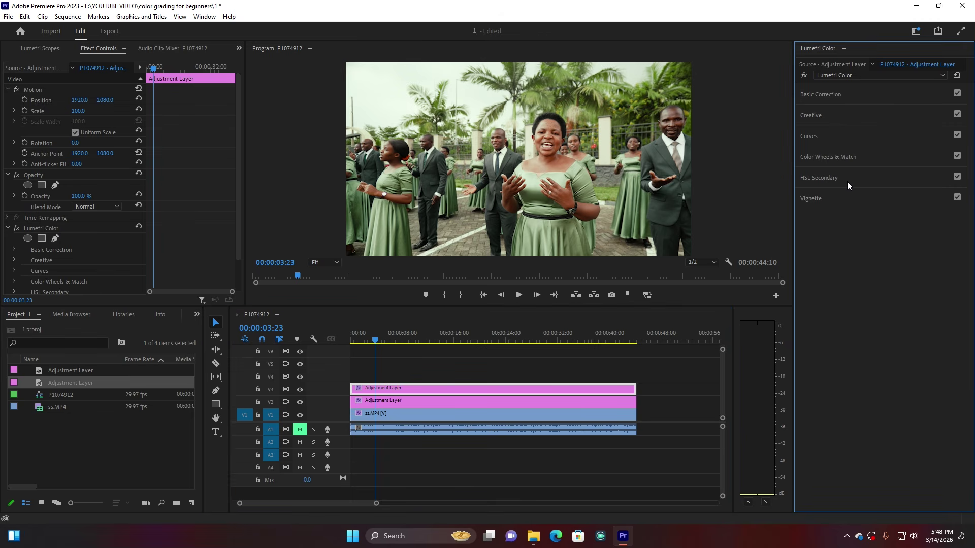
{"action": "left_click", "coordinate": [818, 178]}
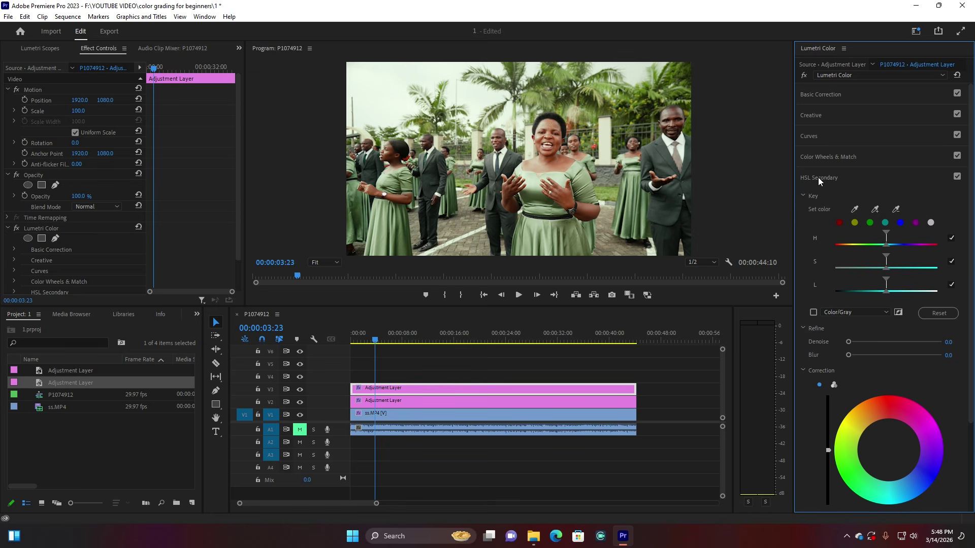
{"action": "left_click", "coordinate": [840, 223]}
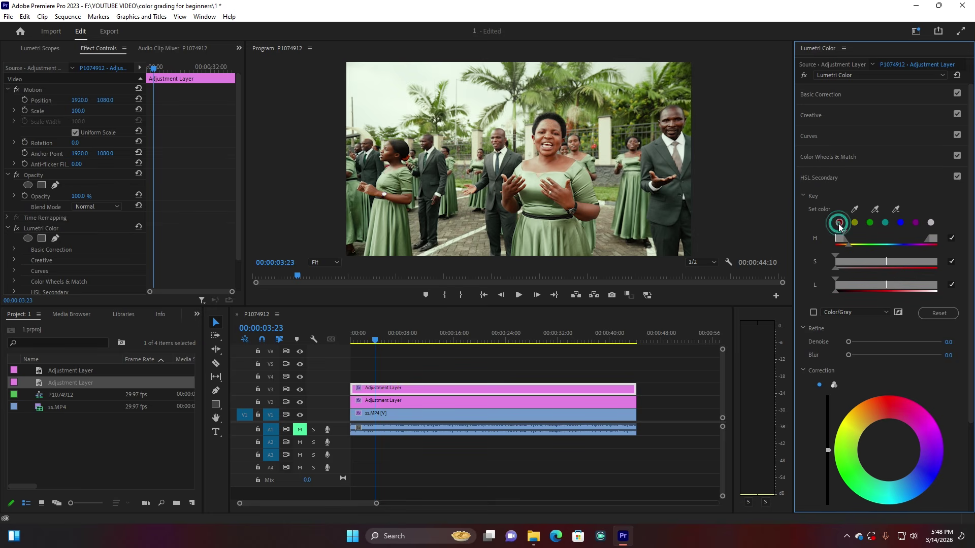
{"action": "left_click", "coordinate": [813, 312]}
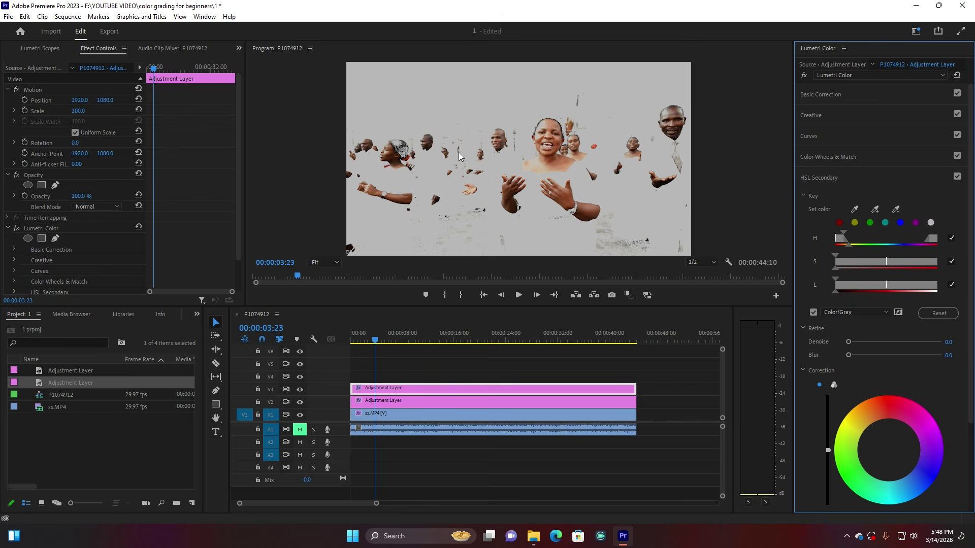
Sample the front singer's skin tone into the key and readjust the hue range to isolate only the skin.
{"action": "left_click", "coordinate": [875, 209]}
{"action": "left_click", "coordinate": [539, 140]}
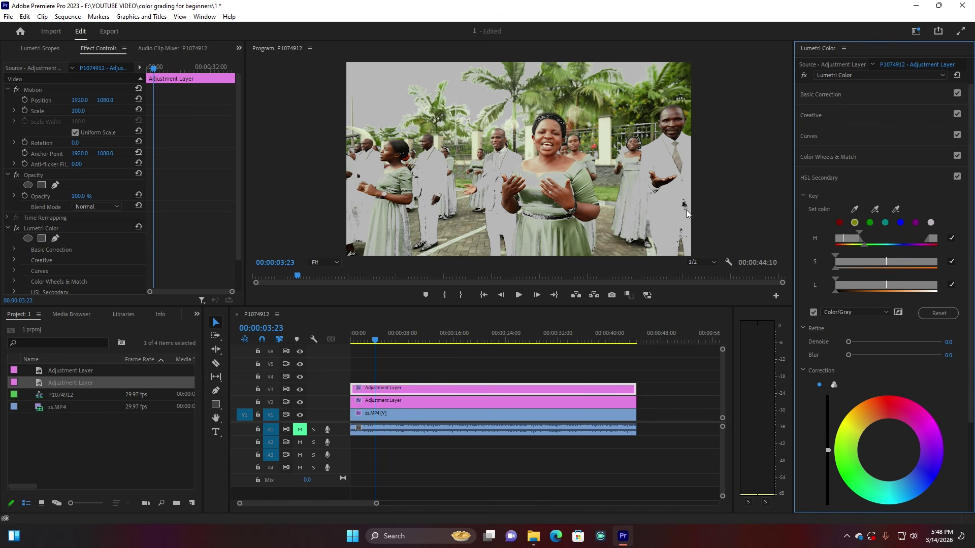
{"action": "left_click_drag", "start_coordinate": [851, 238], "coordinate": [837, 238]}
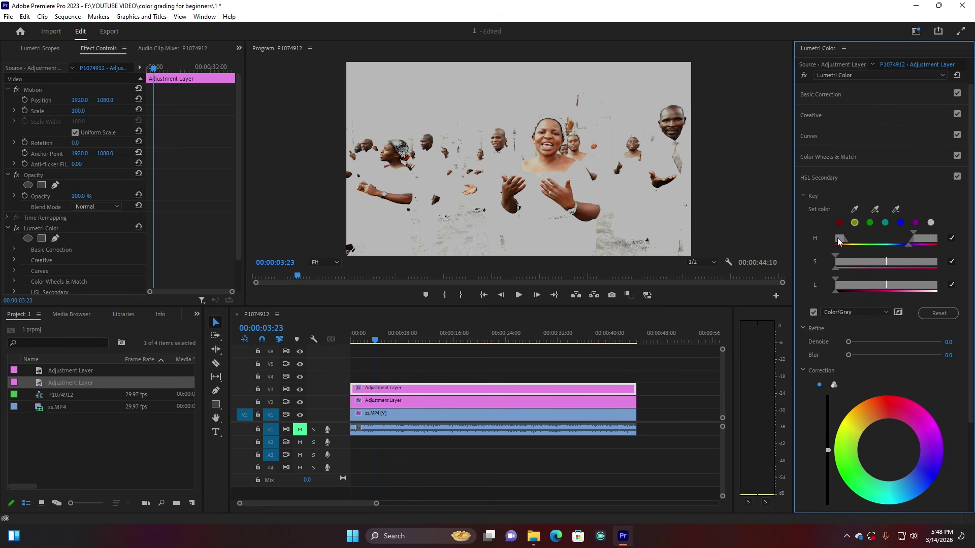
Check the skin key at 00:00:05:15, refine it with Denoise 15.2 and Blur 6.0, and turn off the mask preview.
{"action": "left_click", "coordinate": [385, 342]}
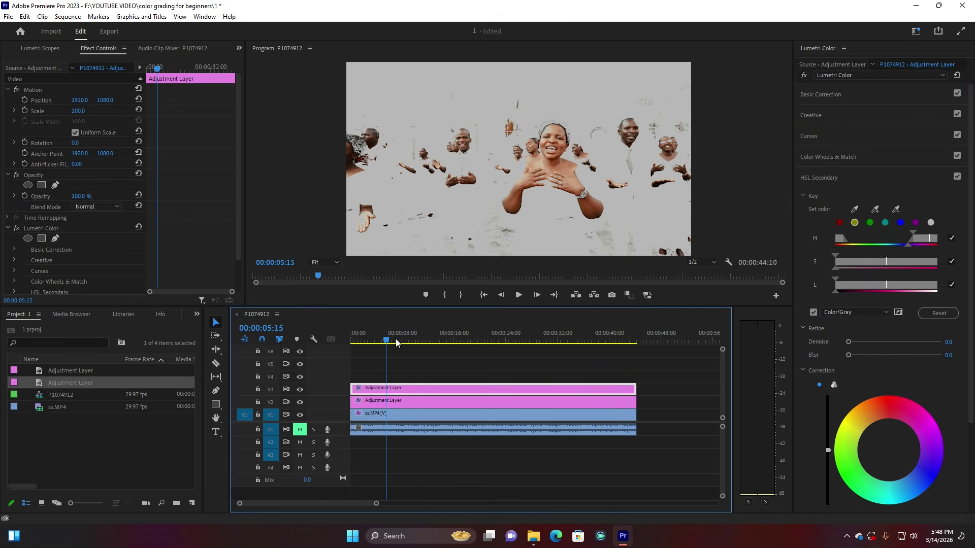
{"action": "left_click", "coordinate": [844, 242]}
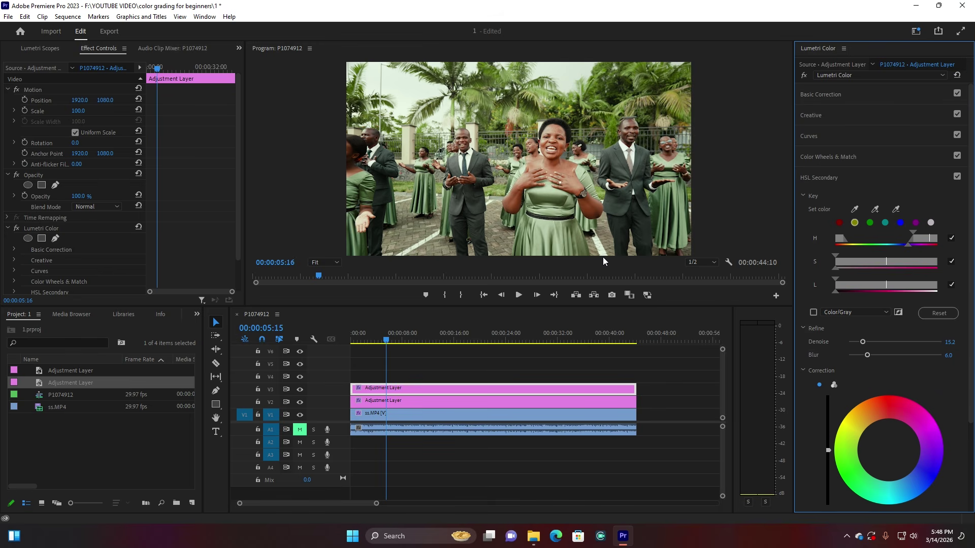
In the HSL Secondary correction, brighten the keyed skin slightly and set its Temperature to 13.0.
{"action": "scroll", "coordinate": [880, 378], "scroll_direction": "down", "scroll_amount": 3}
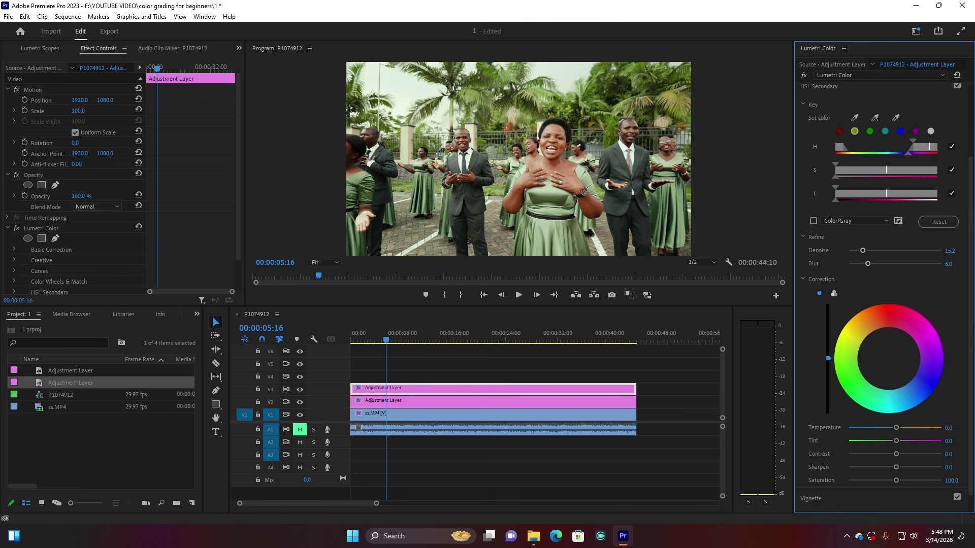
{"action": "left_click_drag", "start_coordinate": [829, 358], "coordinate": [828, 351]}
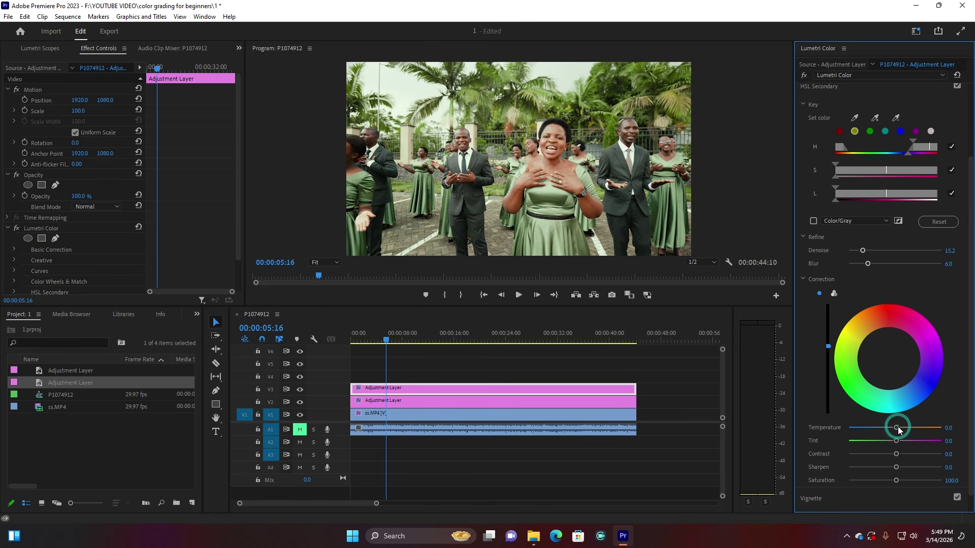
{"action": "left_click_drag", "start_coordinate": [898, 427], "coordinate": [900, 427]}
Check the skin at 00:00:12:12 and 00:00:14:04, and set the HSL Secondary correction's Saturation to 106.5.
{"action": "left_click", "coordinate": [431, 339]}
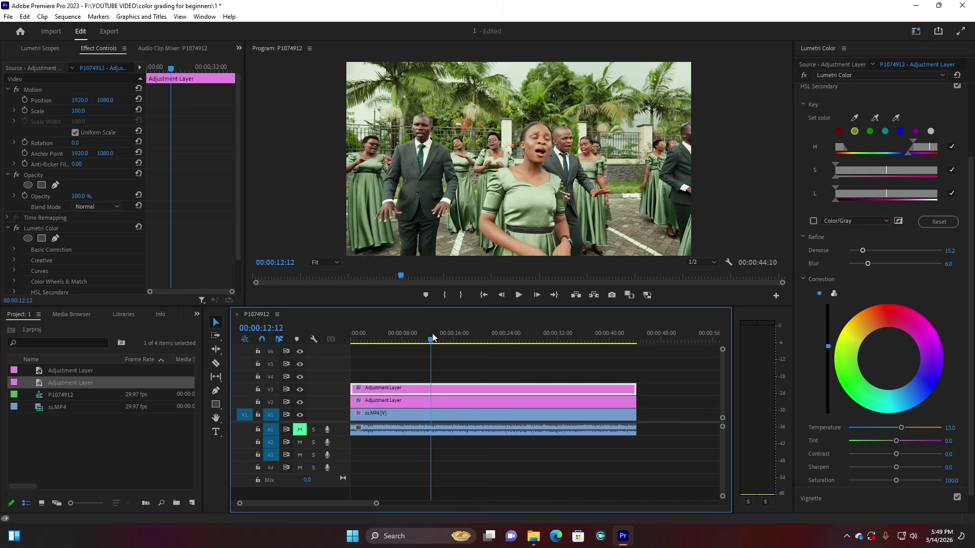
{"action": "left_click", "coordinate": [443, 338]}
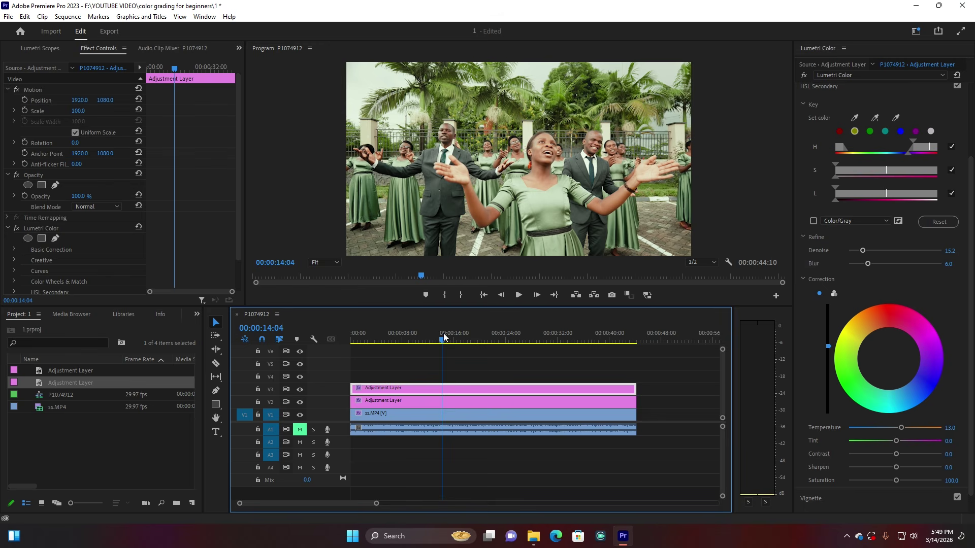
{"action": "scroll", "coordinate": [887, 479], "scroll_direction": "down", "scroll_amount": 1}
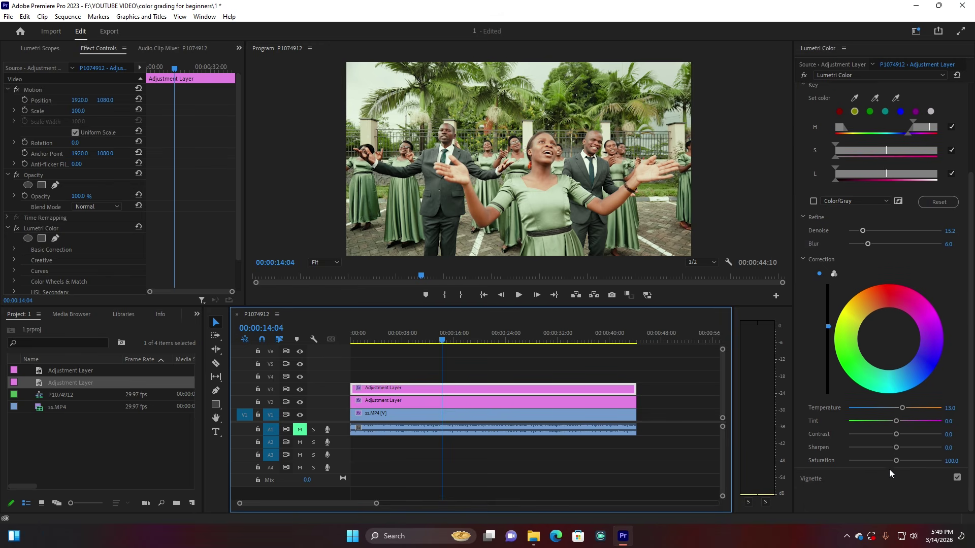
{"action": "left_click", "coordinate": [884, 460]}
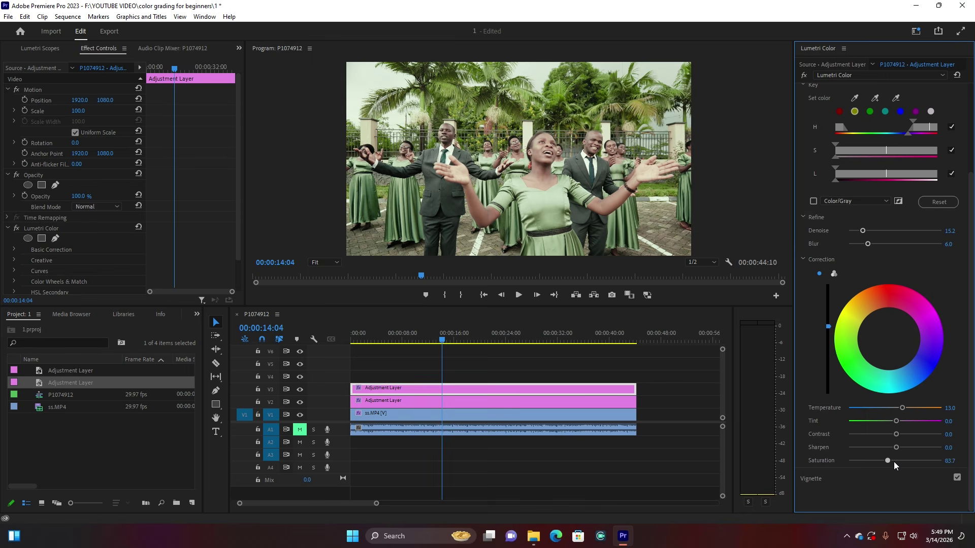
{"action": "mouse_move", "coordinate": [894, 461]}
{"action": "left_mouse_down"}
{"action": "mouse_move", "coordinate": [864, 461]}
{"action": "mouse_move", "coordinate": [898, 462]}
{"action": "left_mouse_up"}
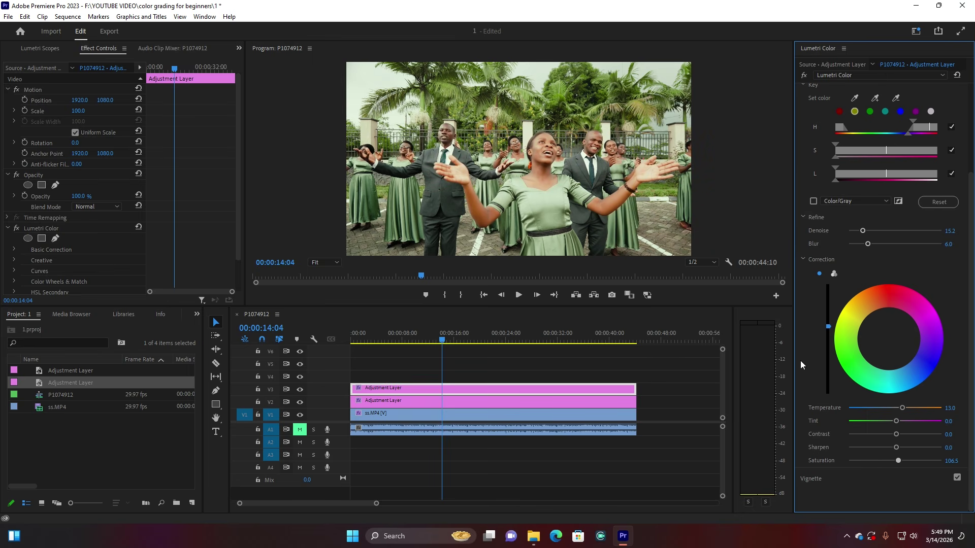
Check the grade at 00:00:26:23 and 00:00:06:11, and raise the Creative Sharpen adjustment to about 20.
{"action": "left_click", "coordinate": [526, 337]}
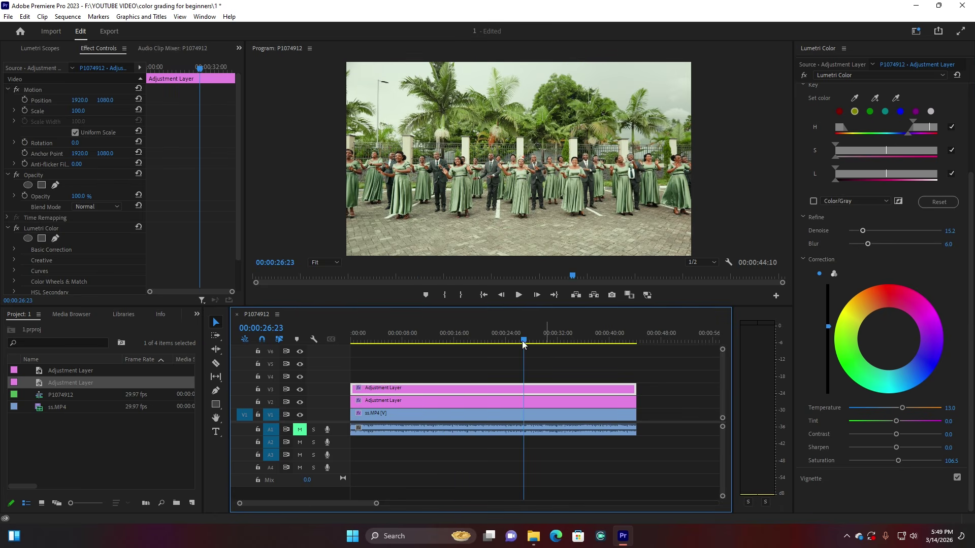
{"action": "scroll", "coordinate": [809, 119], "scroll_direction": "up", "scroll_amount": 2}
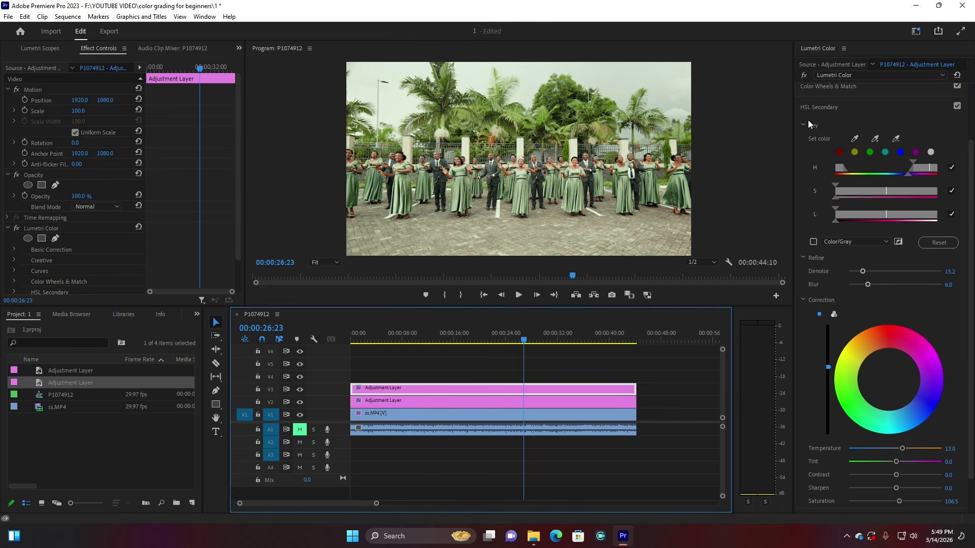
{"action": "scroll", "coordinate": [806, 122], "scroll_direction": "up", "scroll_amount": 2}
{"action": "left_click", "coordinate": [829, 147]}
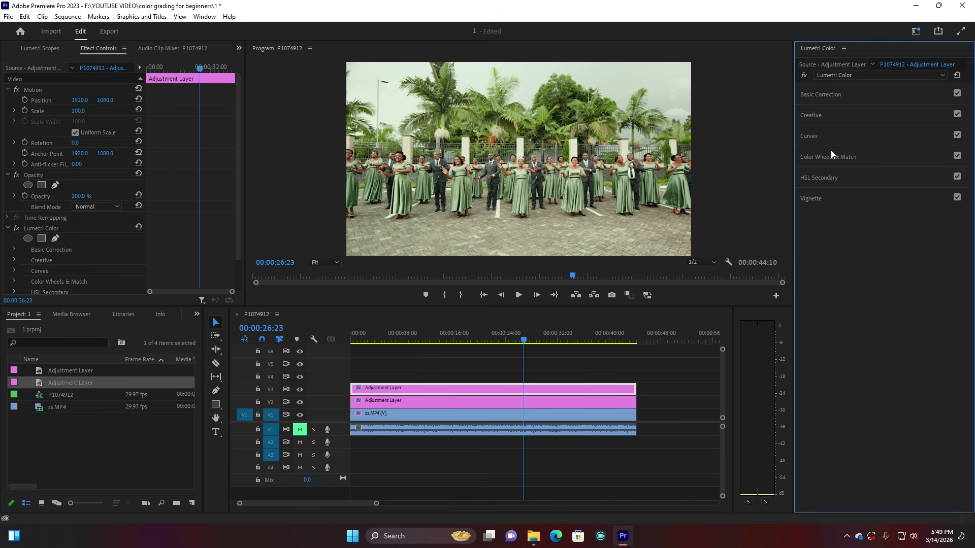
{"action": "left_click", "coordinate": [815, 115]}
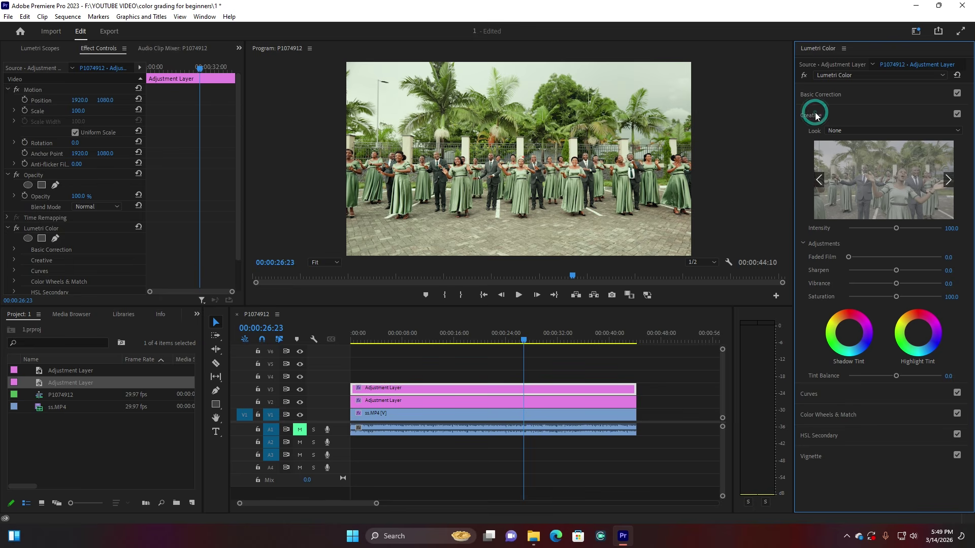
{"action": "left_click", "coordinate": [393, 341]}
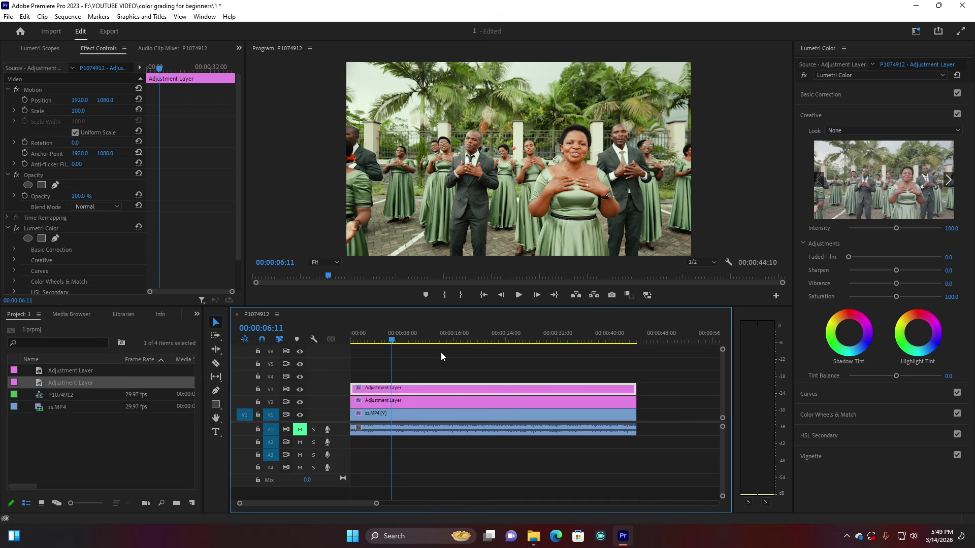
{"action": "left_click_drag", "start_coordinate": [897, 271], "coordinate": [902, 274]}
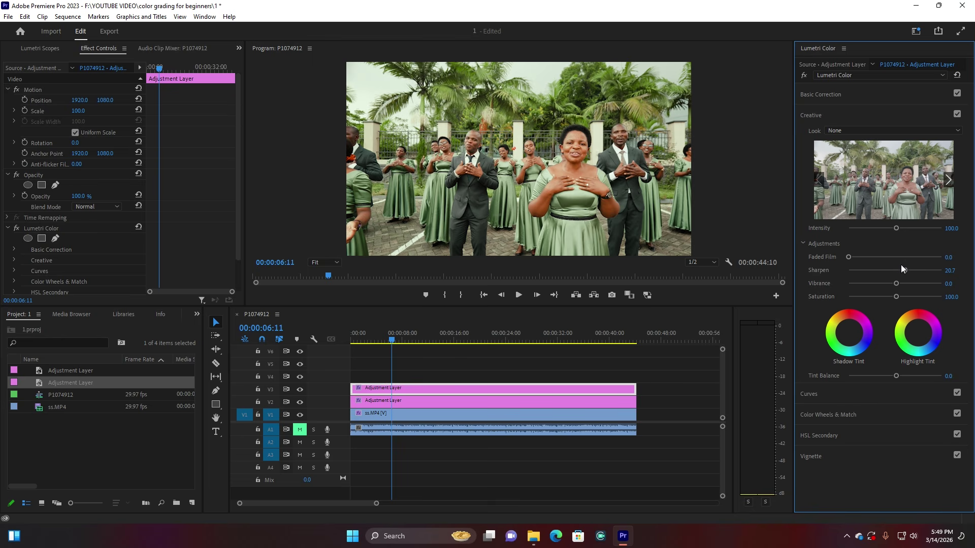
{"action": "left_click_drag", "start_coordinate": [904, 270], "coordinate": [905, 269]}
Set the Basic Correction Tint to 1.1 and check the grade at 00:00:00:07, 00:00:28:24 and 00:00:32:10.
{"action": "left_click", "coordinate": [821, 94]}
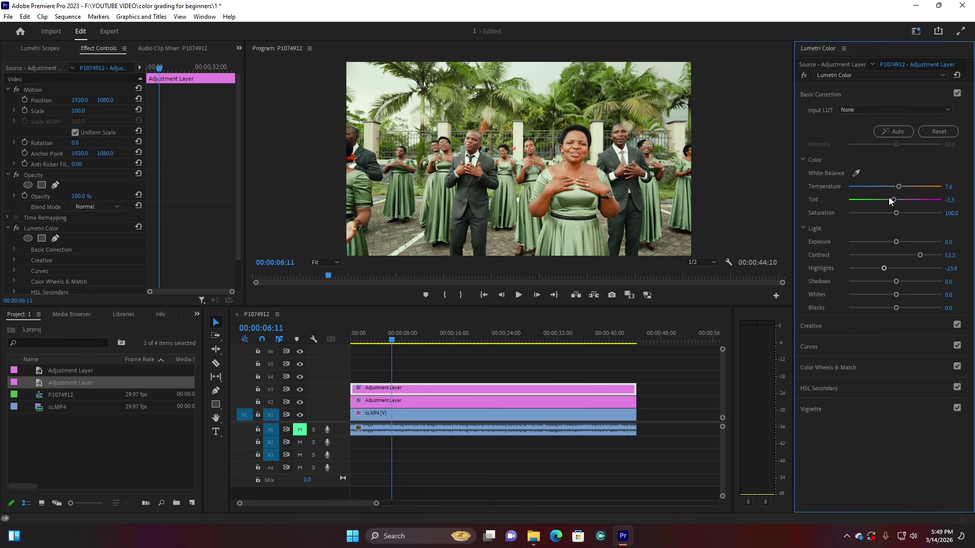
{"action": "left_click_drag", "start_coordinate": [894, 201], "coordinate": [895, 201]}
{"action": "left_click", "coordinate": [354, 343]}
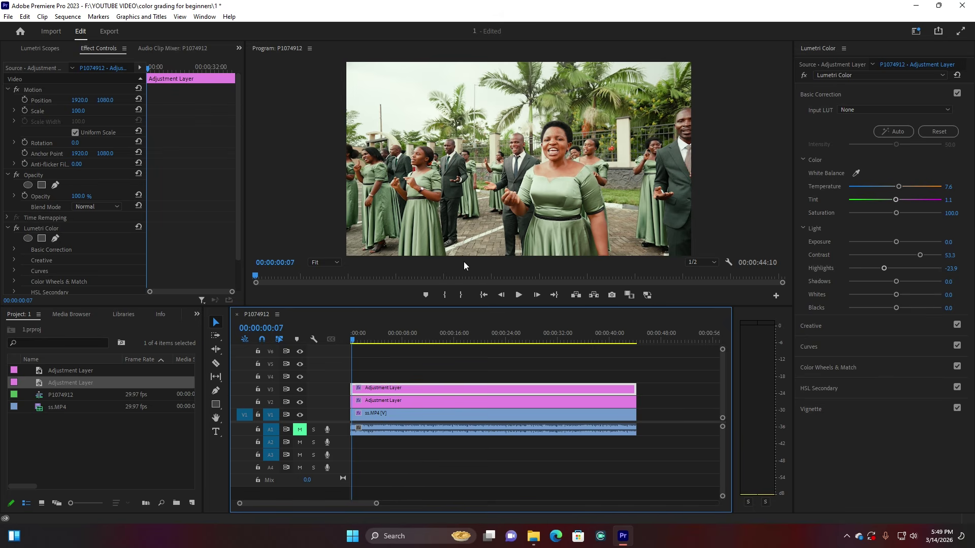
{"action": "left_click", "coordinate": [538, 336]}
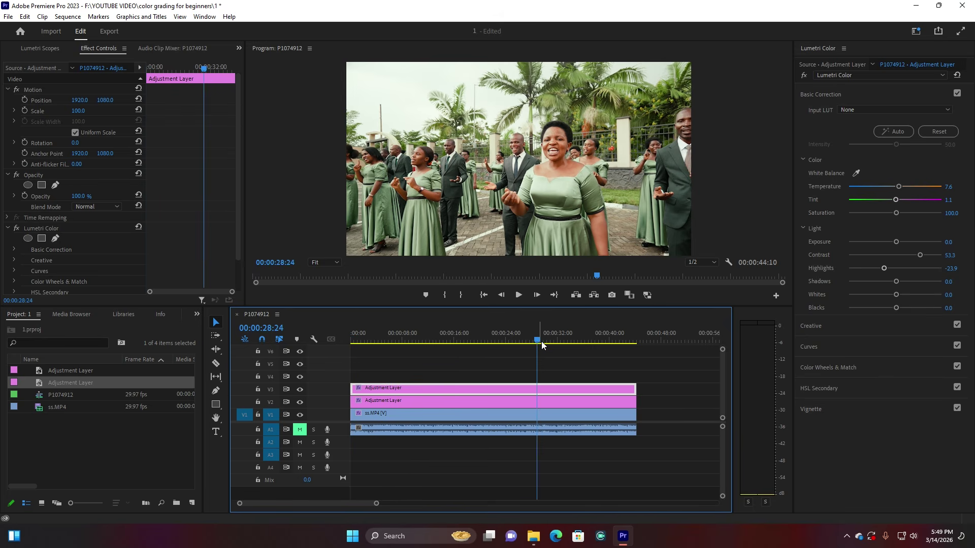
{"action": "left_click", "coordinate": [560, 339]}
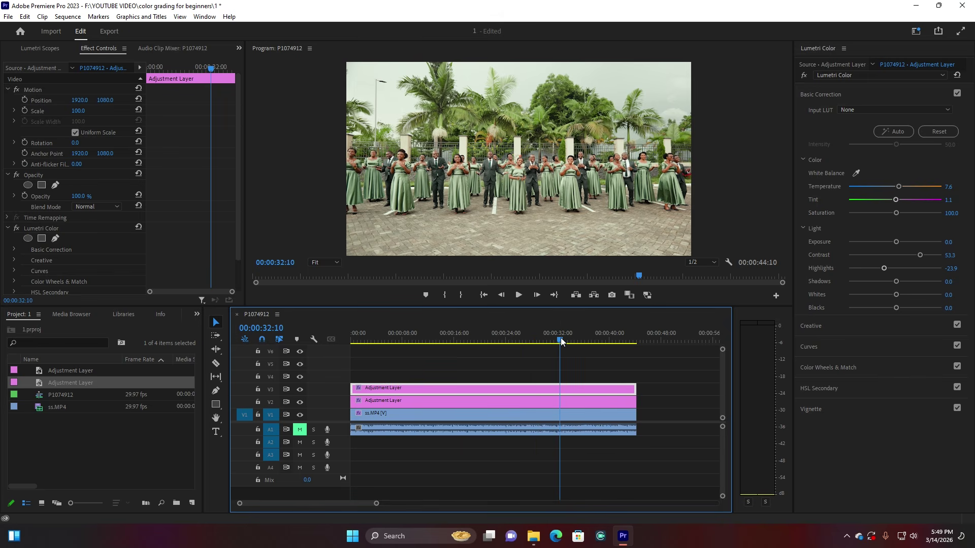